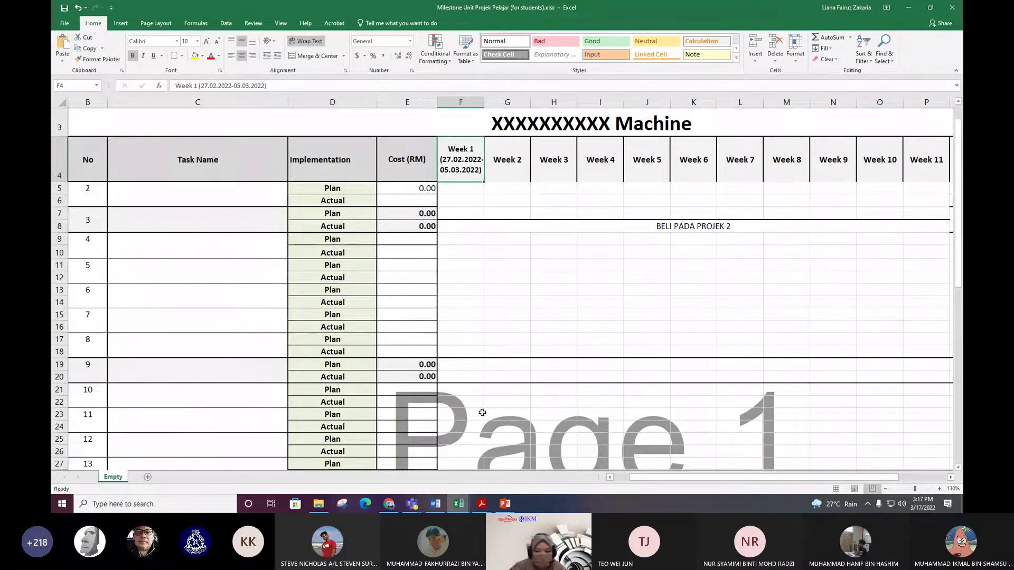
Switch to the TAKWIM PERLAKSANAAN PROJEK 1 SESI 2 2021_2022 workbook and look over its MILESTONE sheet.
scroll(482, 412, "left", 1)
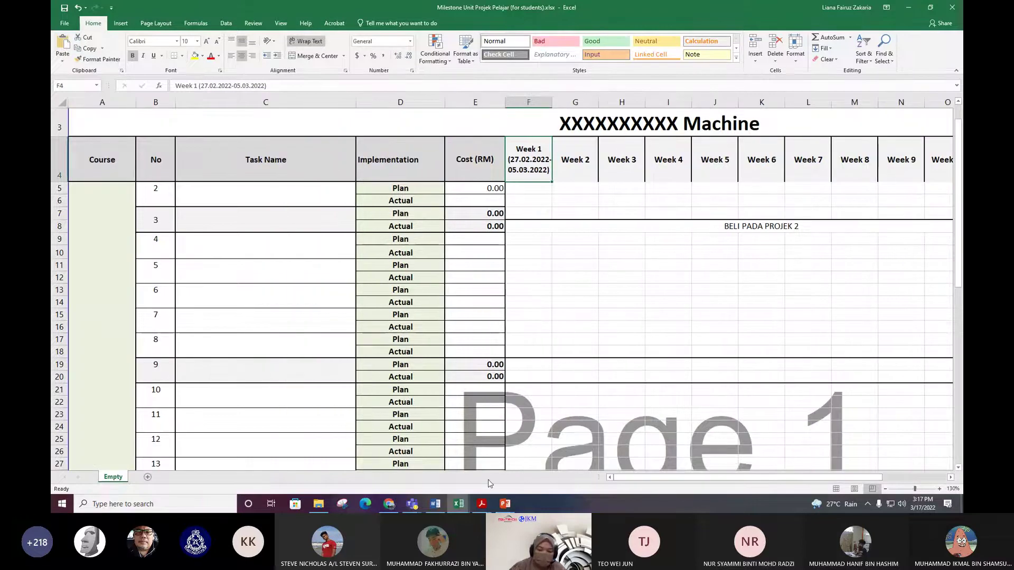
mouse_move(460, 508)
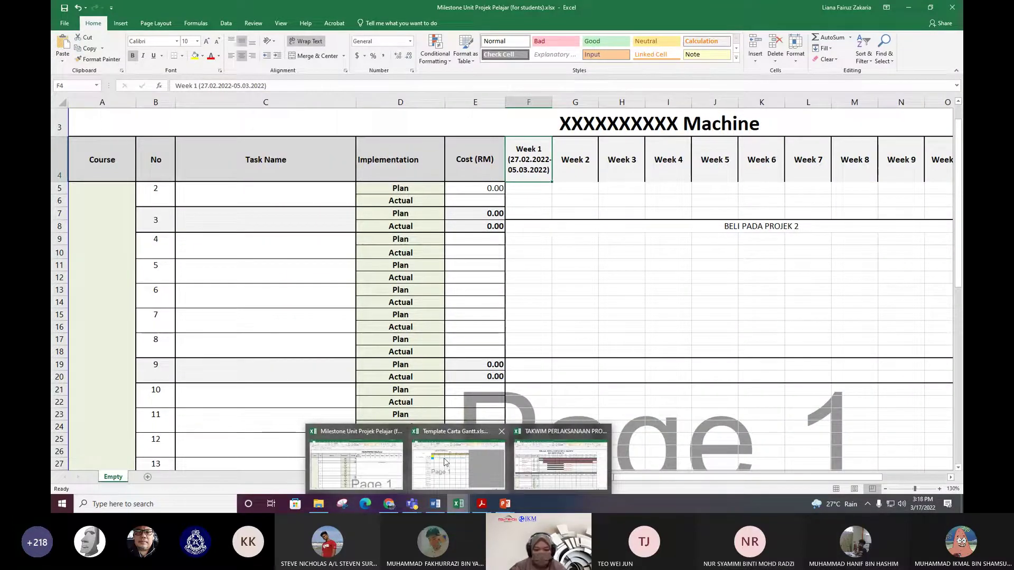
left_click(544, 454)
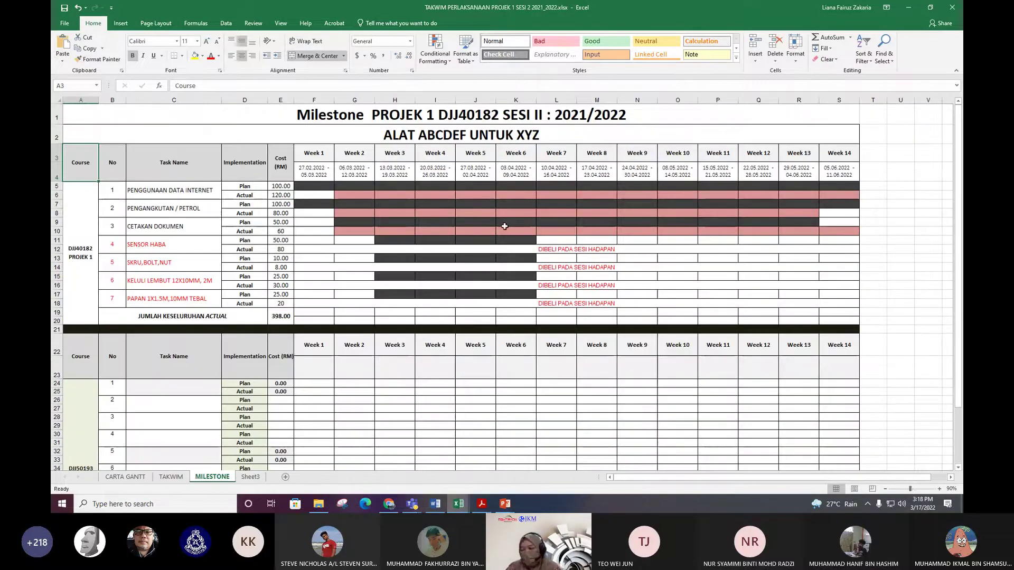
scroll(514, 284, "up", 2)
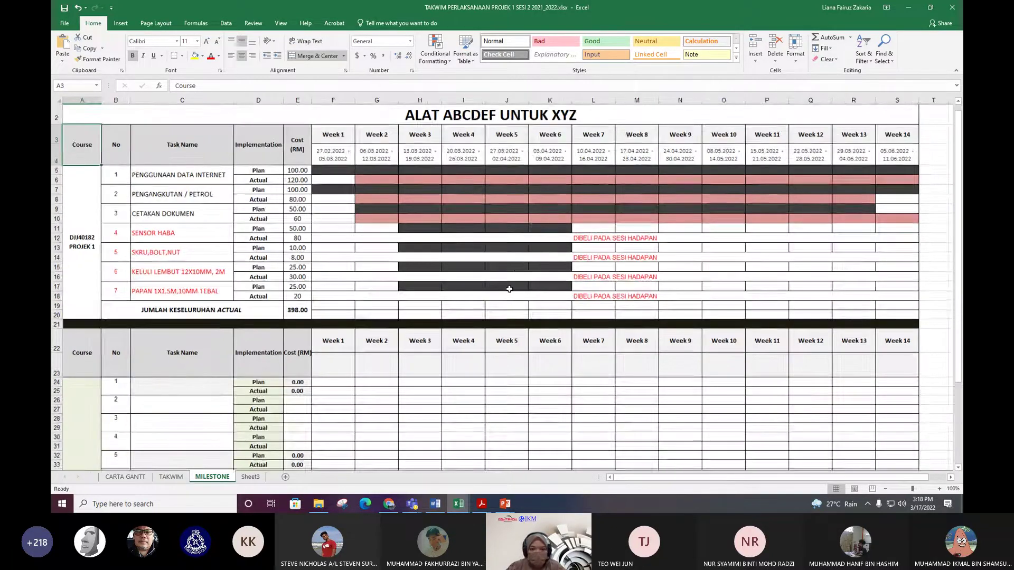
scroll(615, 253, "up", 1)
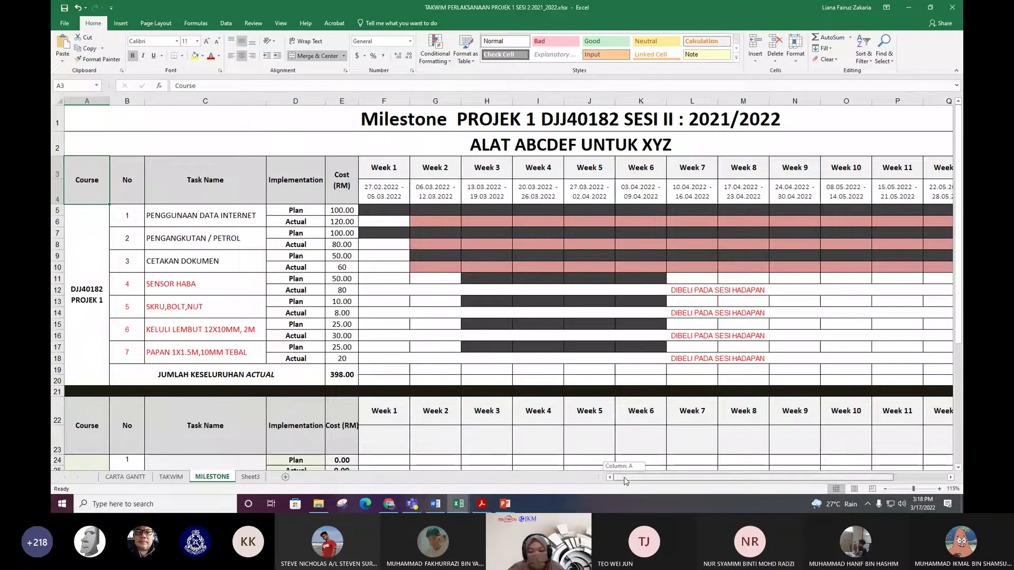
Return to the Milestone Unit Projek Pelajar template and look over its week columns from Week 1 to Week 16.
mouse_move(462, 507)
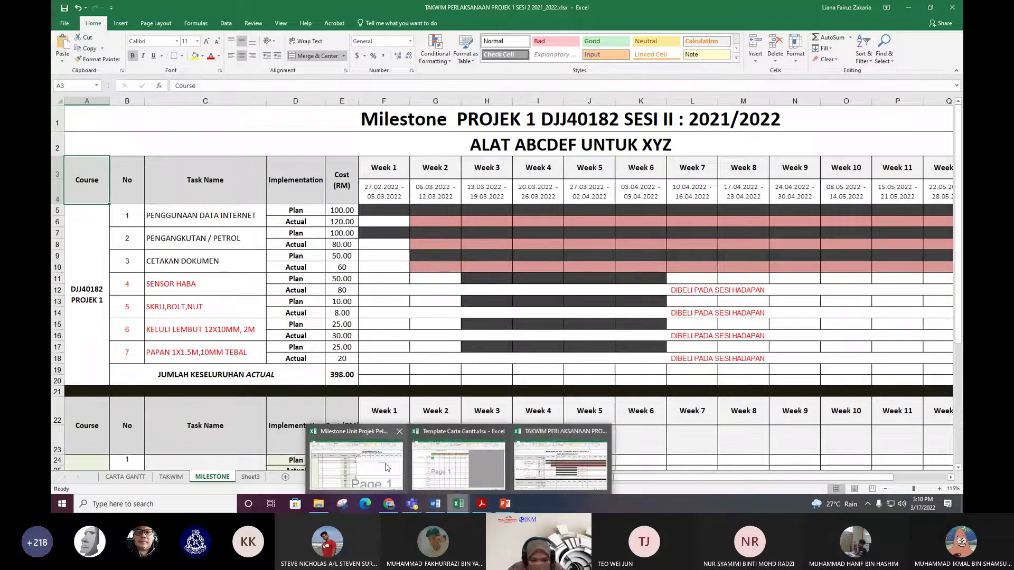
left_click(359, 457)
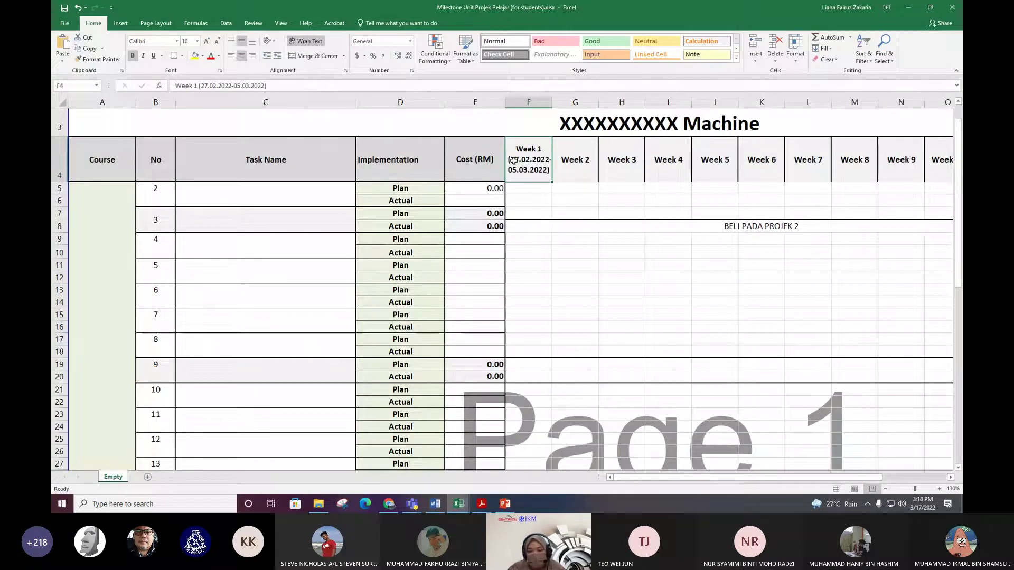
scroll(716, 373, "right", 3)
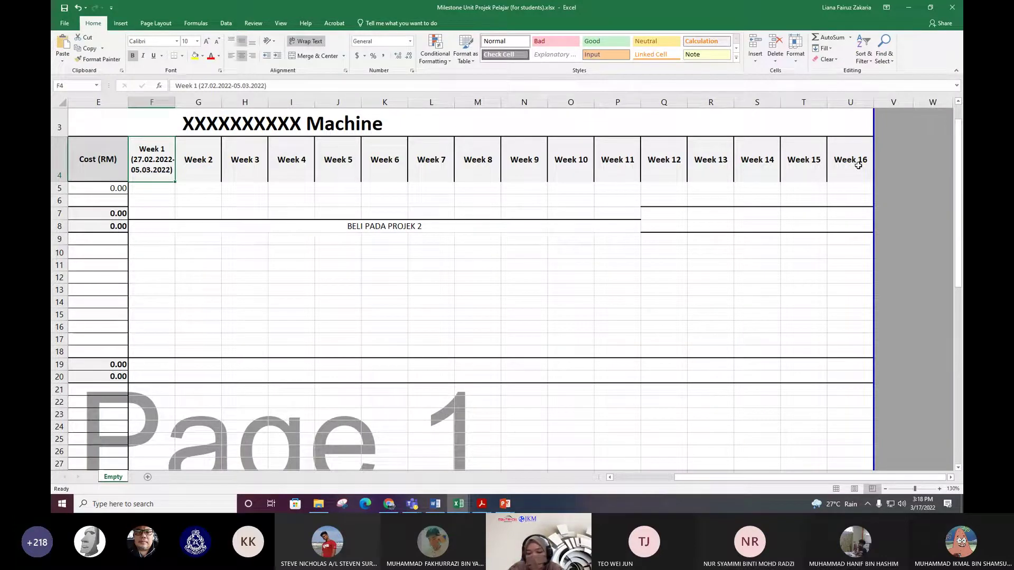
scroll(859, 166, "left", 4)
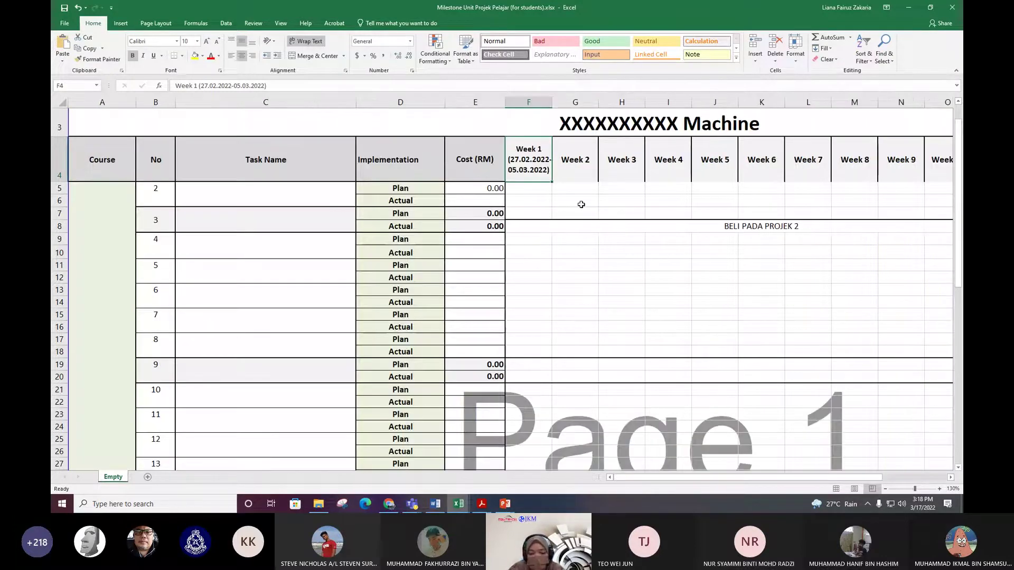
Bring back the TAKWIM PERLAKSANAAN workbook and examine its title row and the Projek 1 and Project 2 milestone tables.
mouse_move(458, 503)
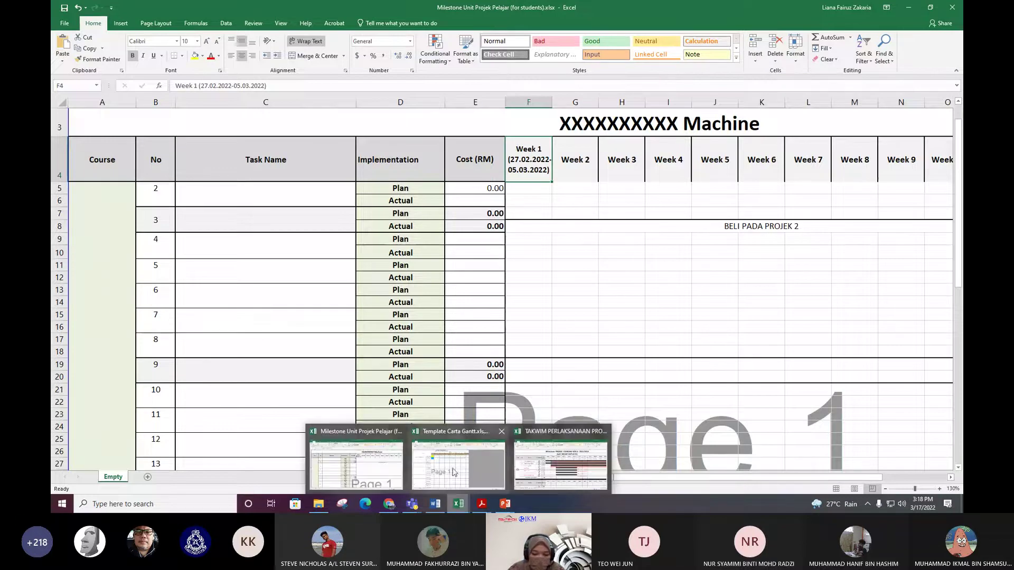
left_click(581, 467)
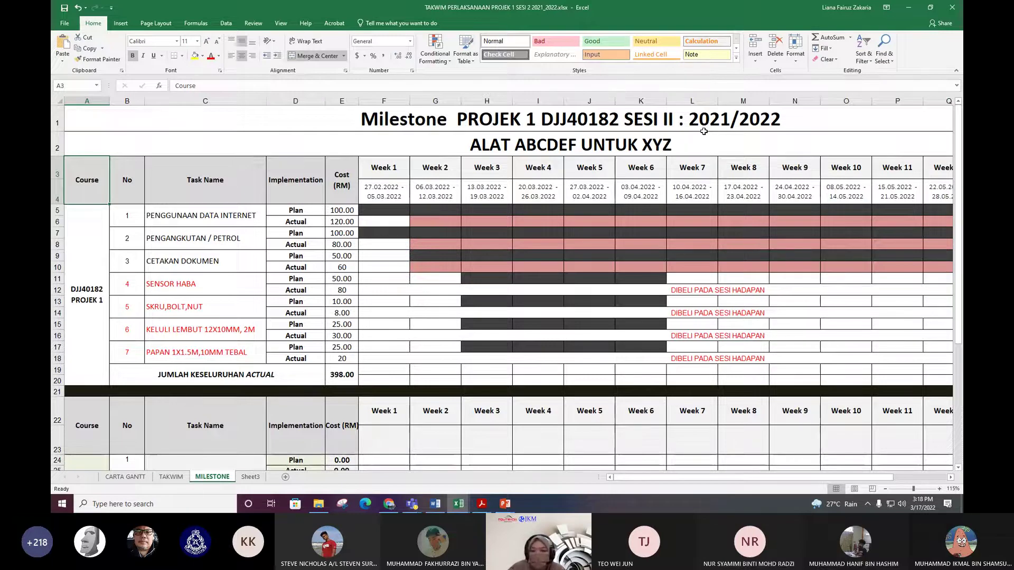
left_click(634, 150)
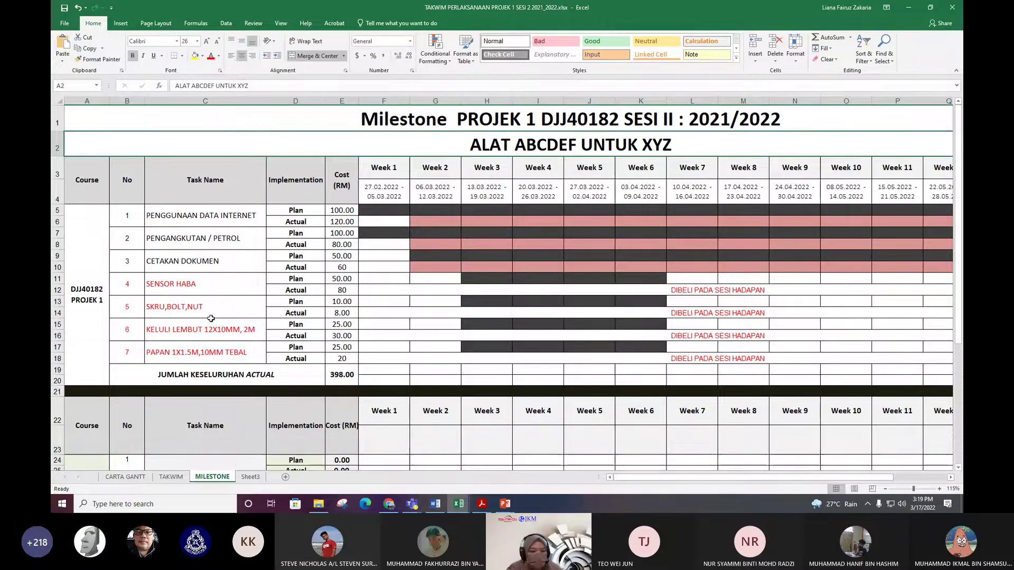
scroll(211, 319, "down", 4)
scroll(210, 319, "up", 3)
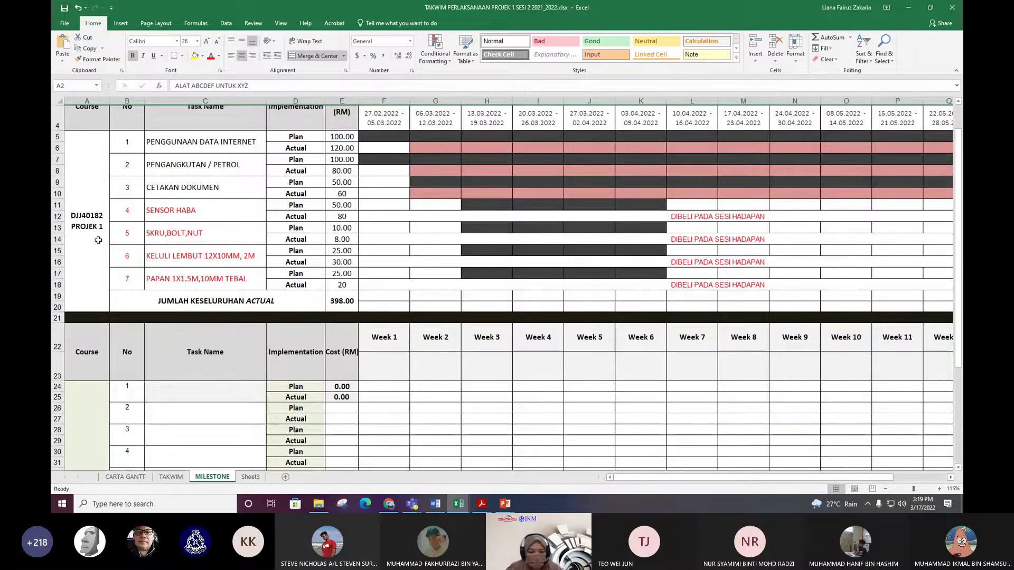
scroll(98, 240, "down", 2)
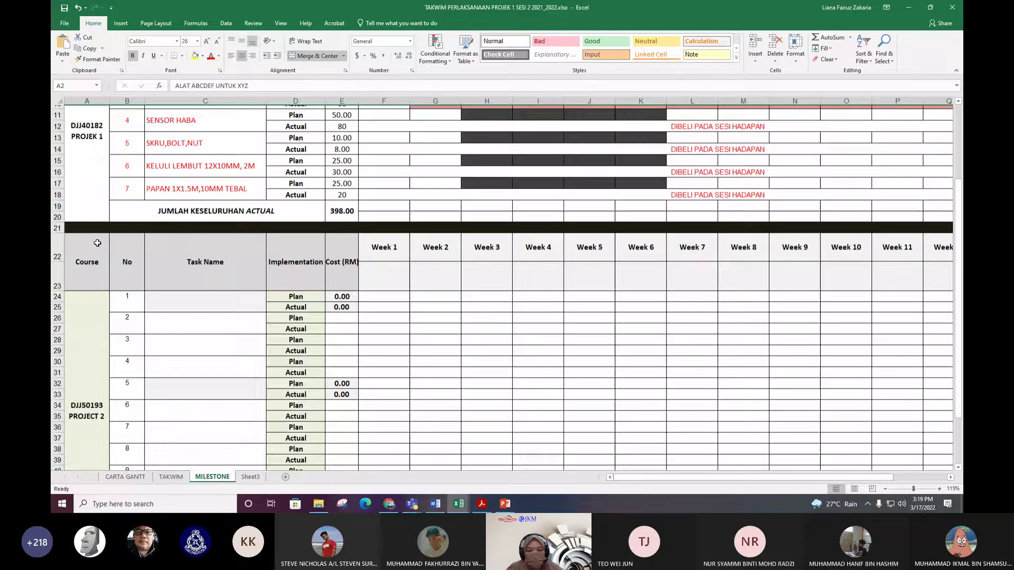
scroll(101, 408, "down", 1)
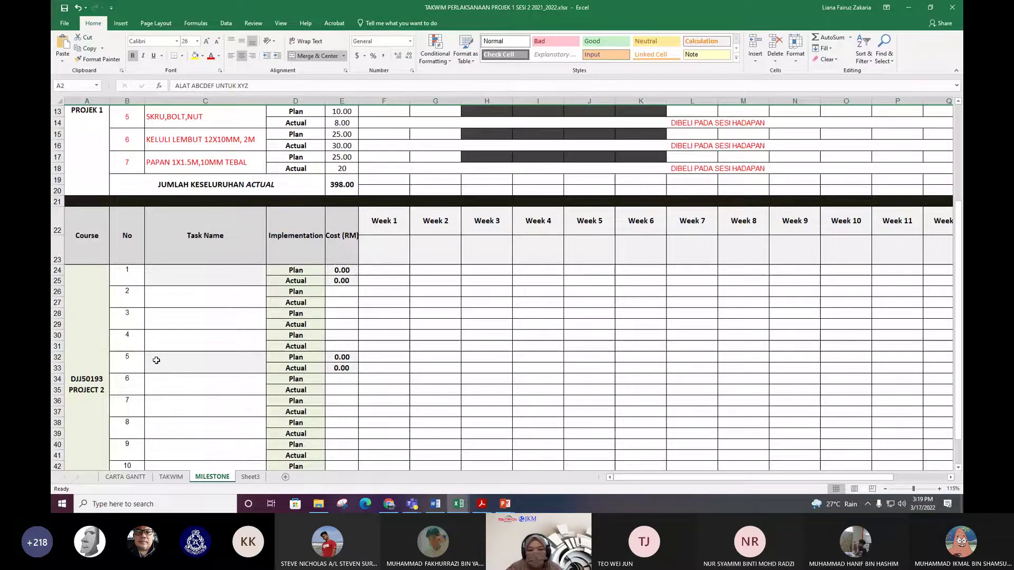
scroll(762, 289, "up", 4)
scroll(237, 266, "up", 1)
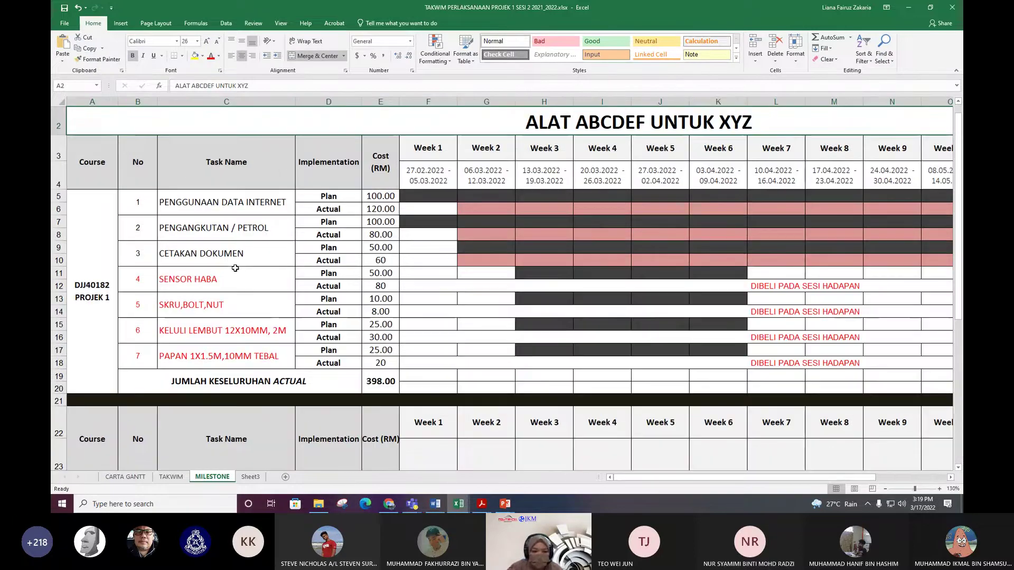
scroll(237, 267, "up", 1)
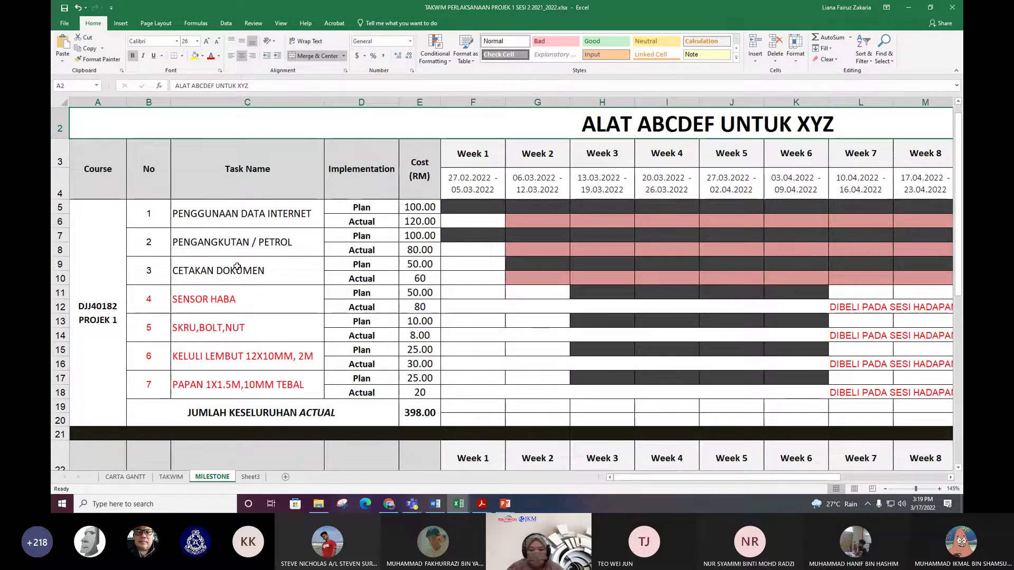
scroll(237, 267, "up", 1)
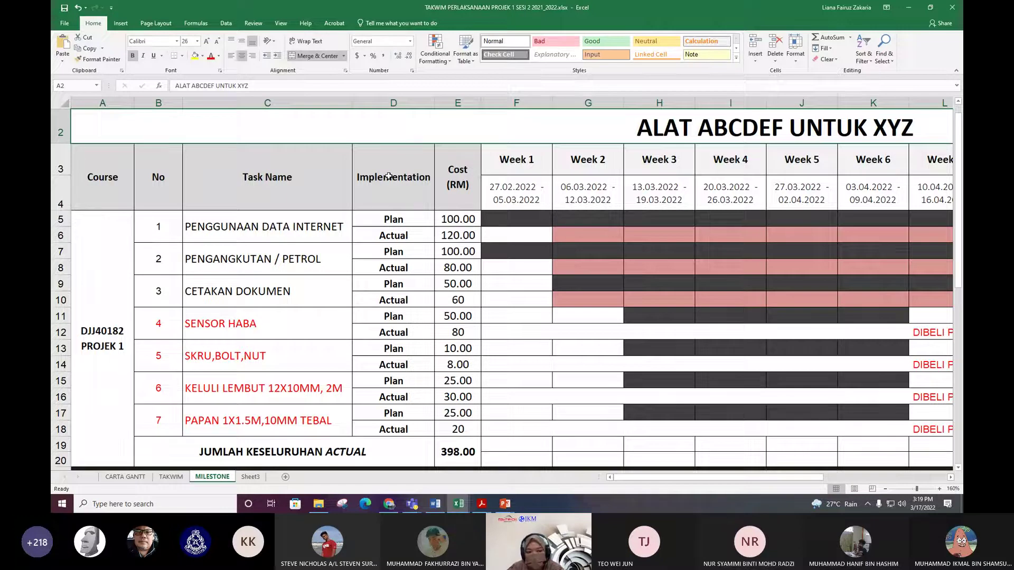
Examine the Plan and Actual implementation rows of the PENGGUNAAN DATA INTERNET task.
left_click(392, 237)
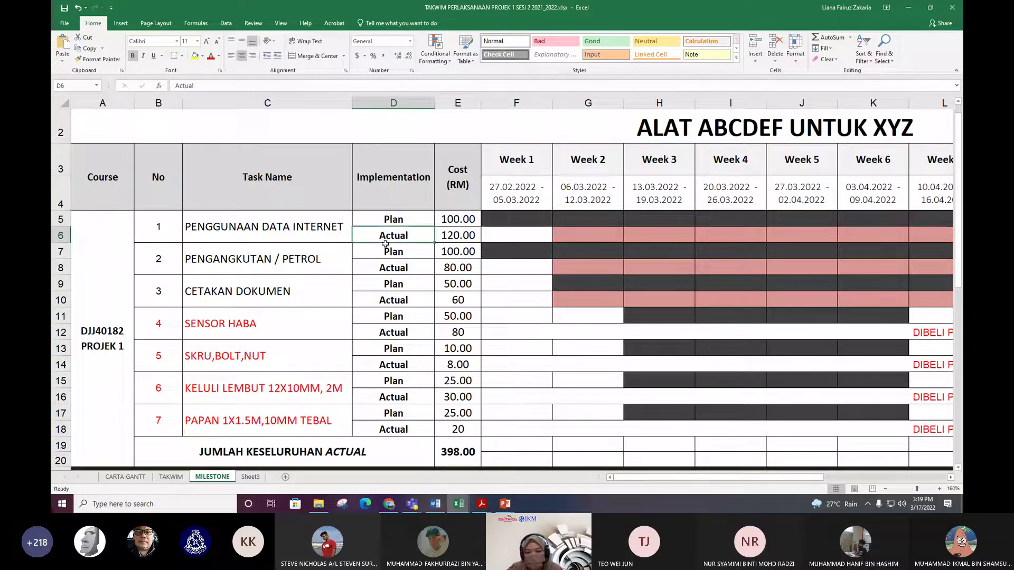
left_click(392, 220)
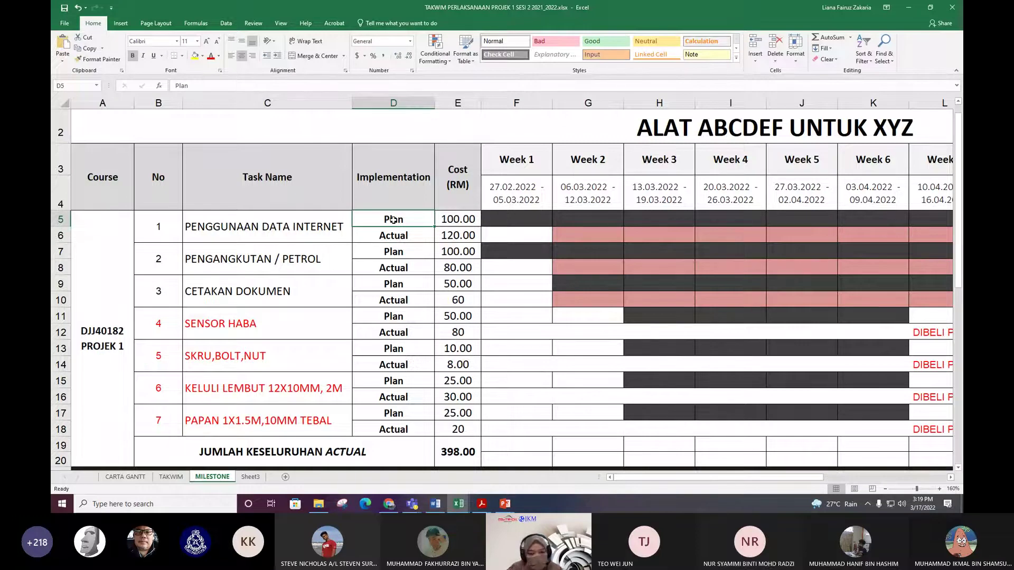
left_click(397, 239)
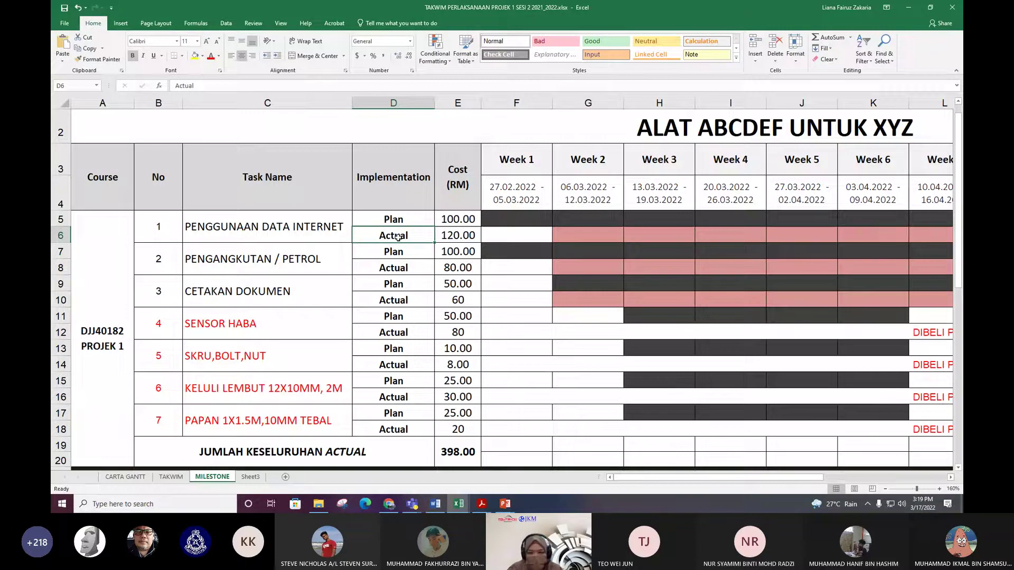
left_click(413, 223)
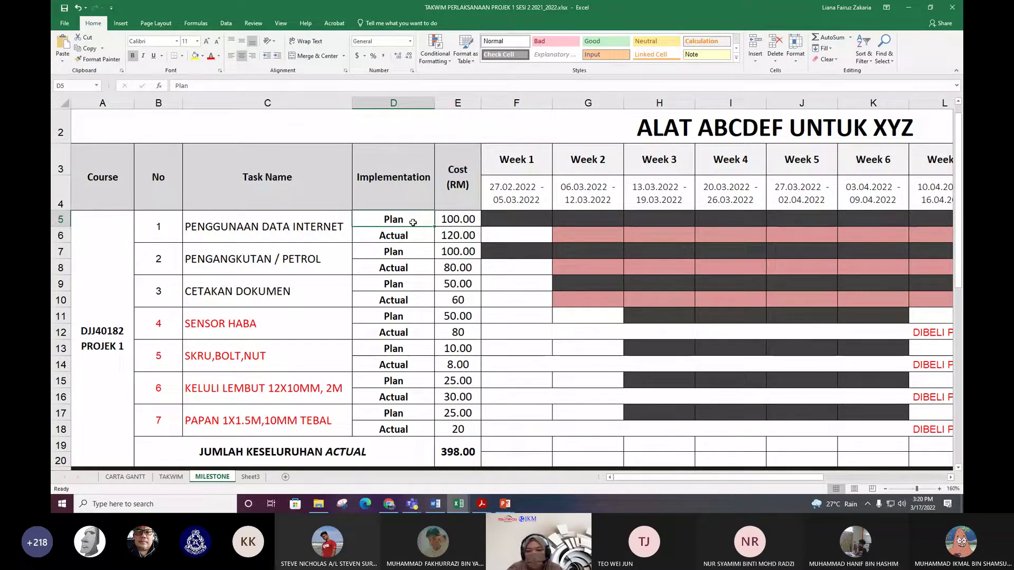
left_click(394, 230)
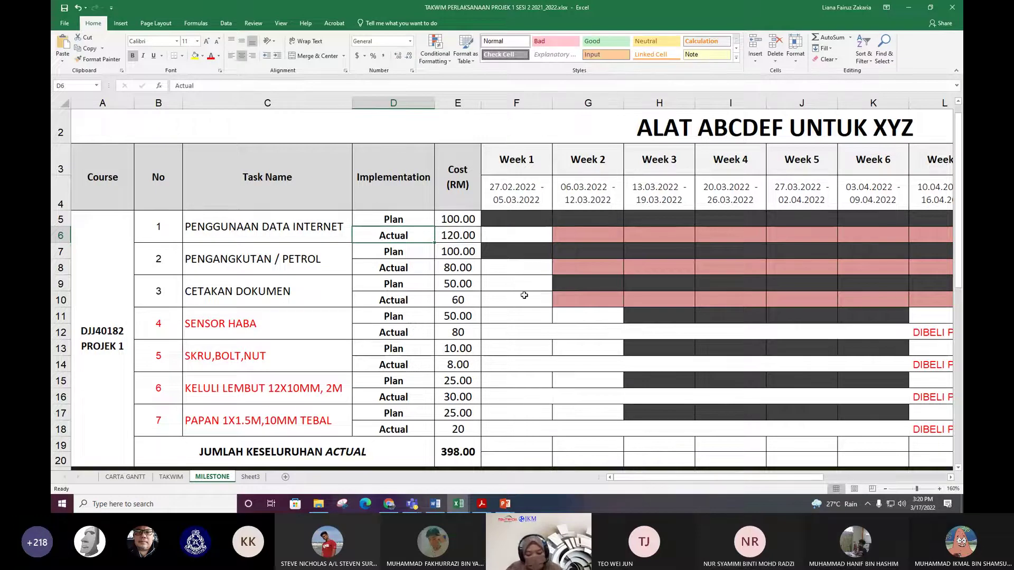
scroll(533, 313, "down", 1)
scroll(561, 297, "up", 1)
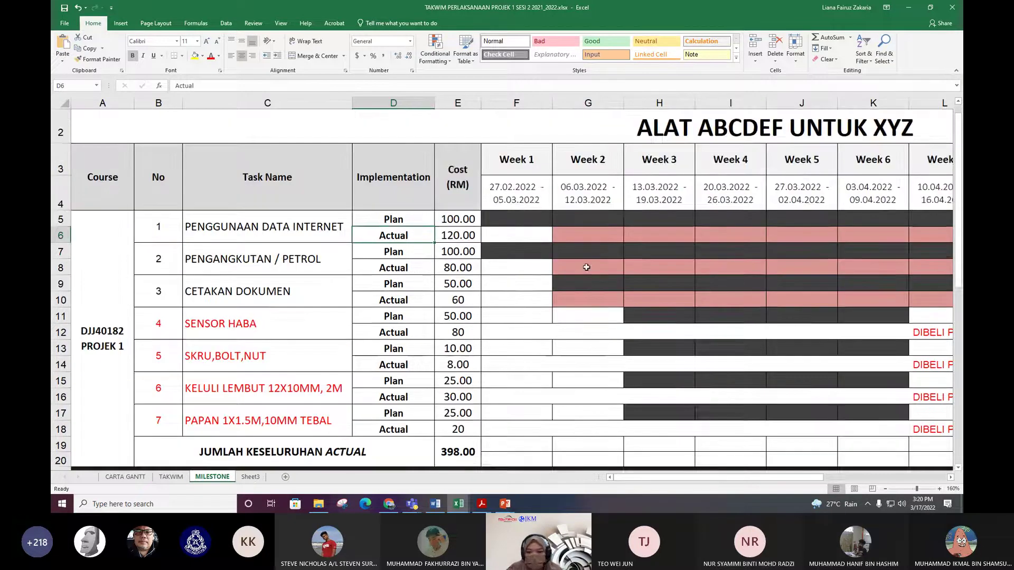
Examine the planned and actual week bars of the PENGGUNAAN DATA INTERNET task across the semester weeks.
scroll(528, 270, "down", 1, "ctrl")
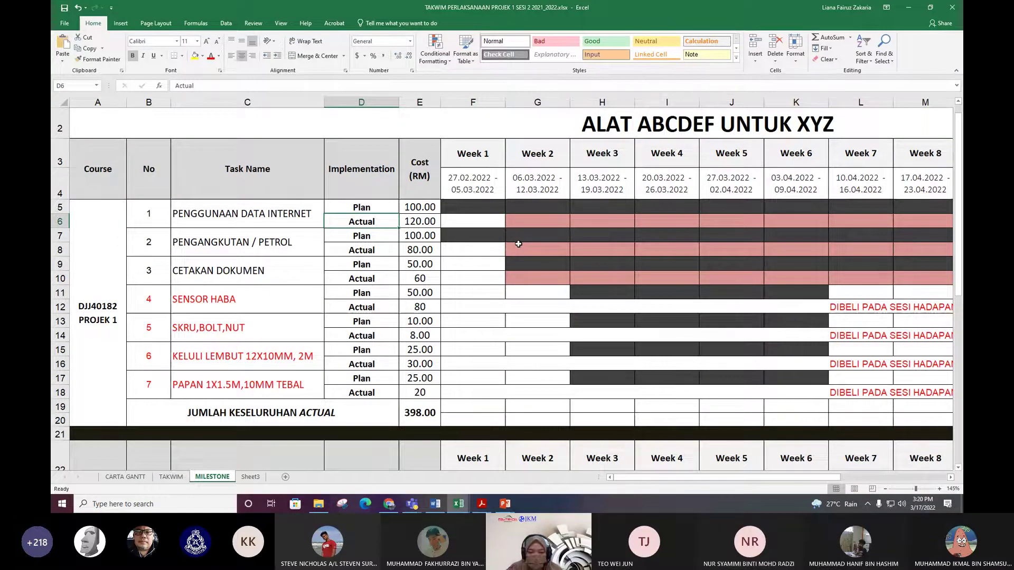
scroll(327, 198, "right", 3)
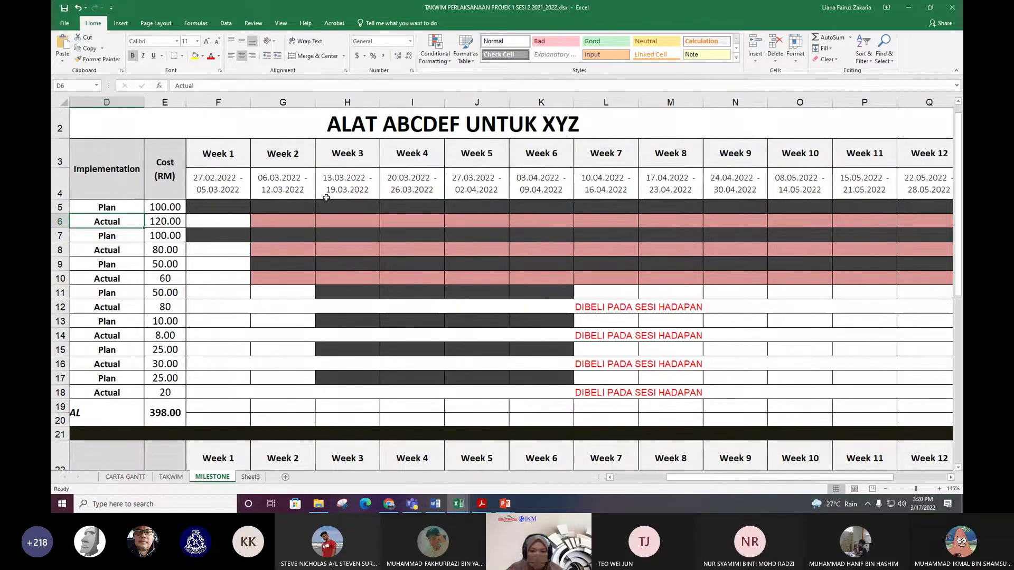
left_click(526, 206)
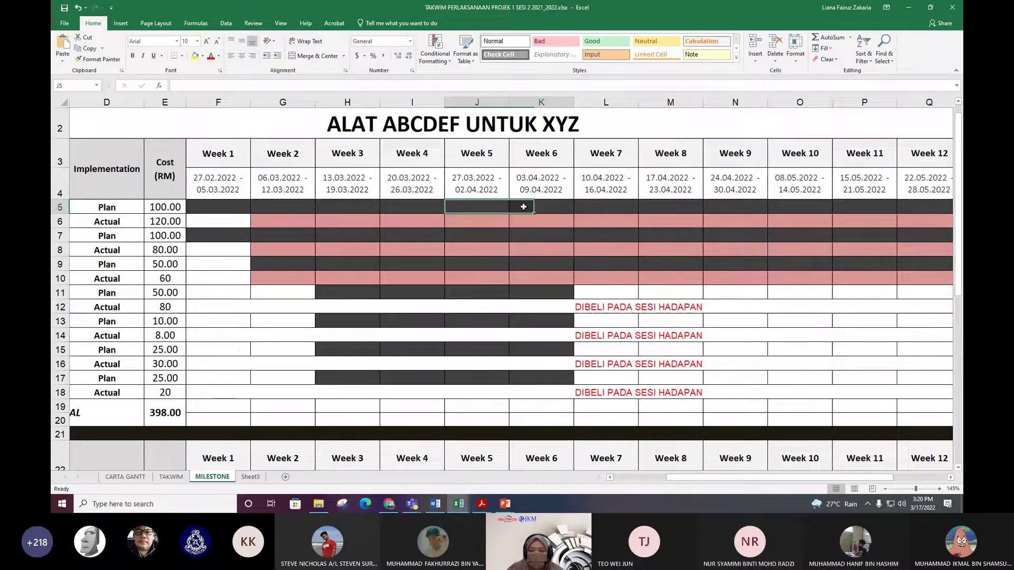
left_click(900, 208)
key("Left")
key("Left")
key("Left")
key("Left")
key("Left")
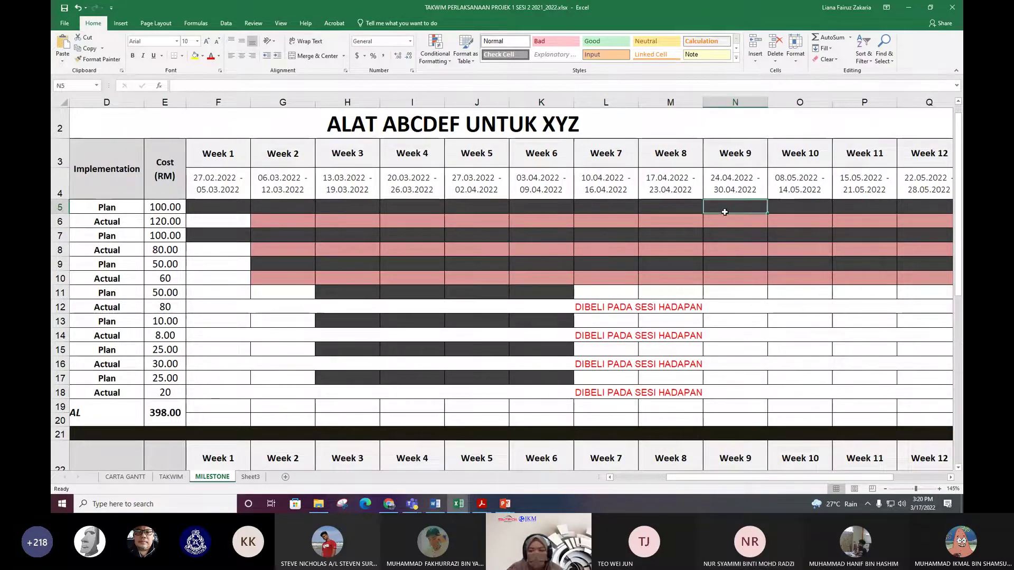
key("Left")
key("Left")
key("Left")
key("Left")
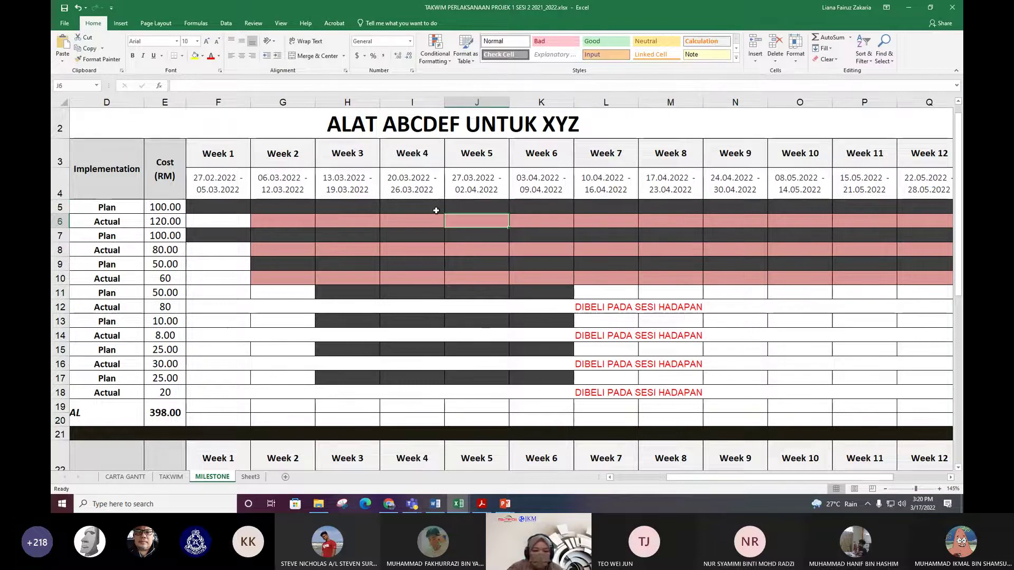
key("Left")
key("Left")
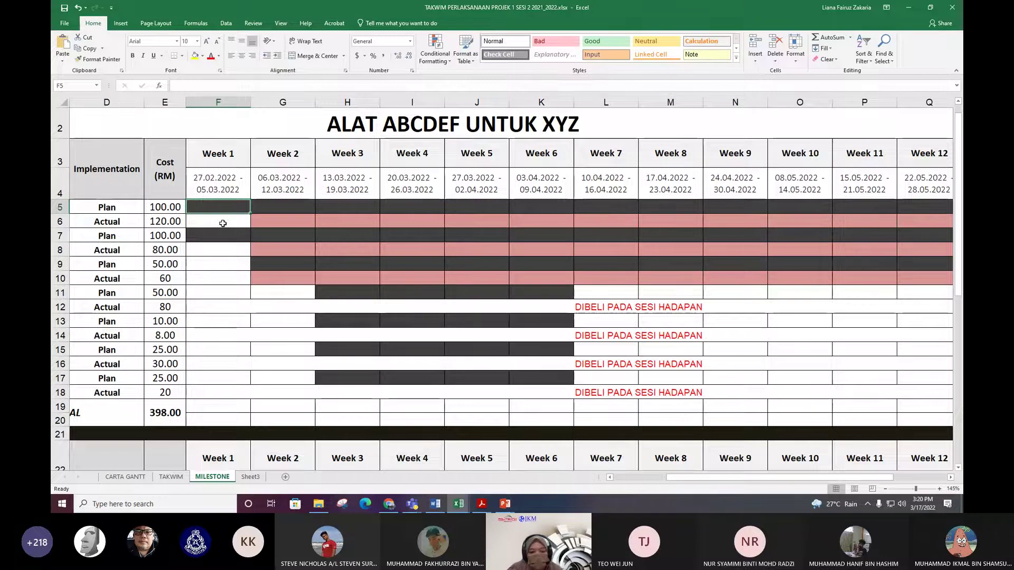
left_click(276, 223)
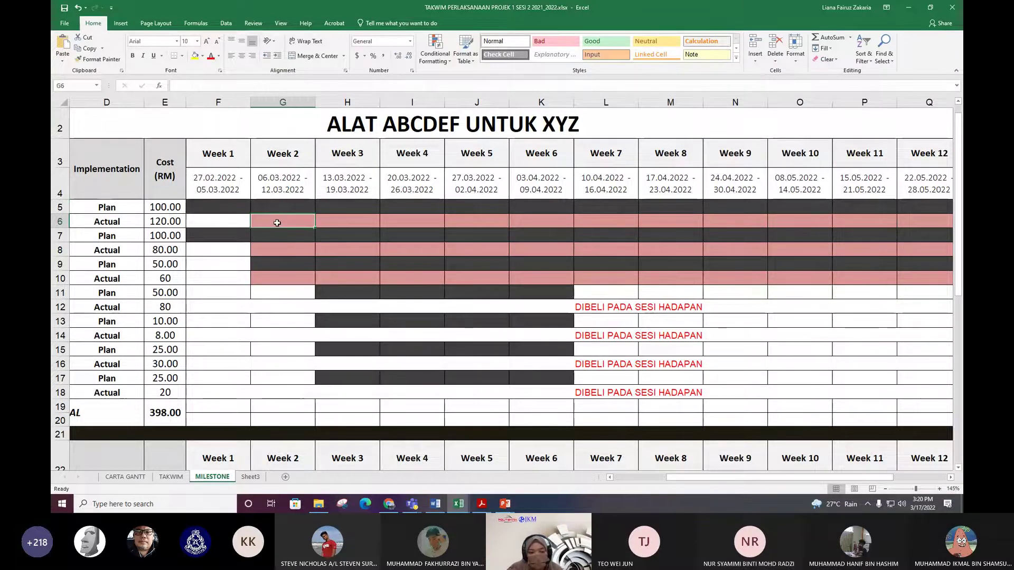
Review the PENGGUNAAN DATA INTERNET task's name and planned cost, and its schedule through Week 14.
left_click_drag(696, 478, 642, 485)
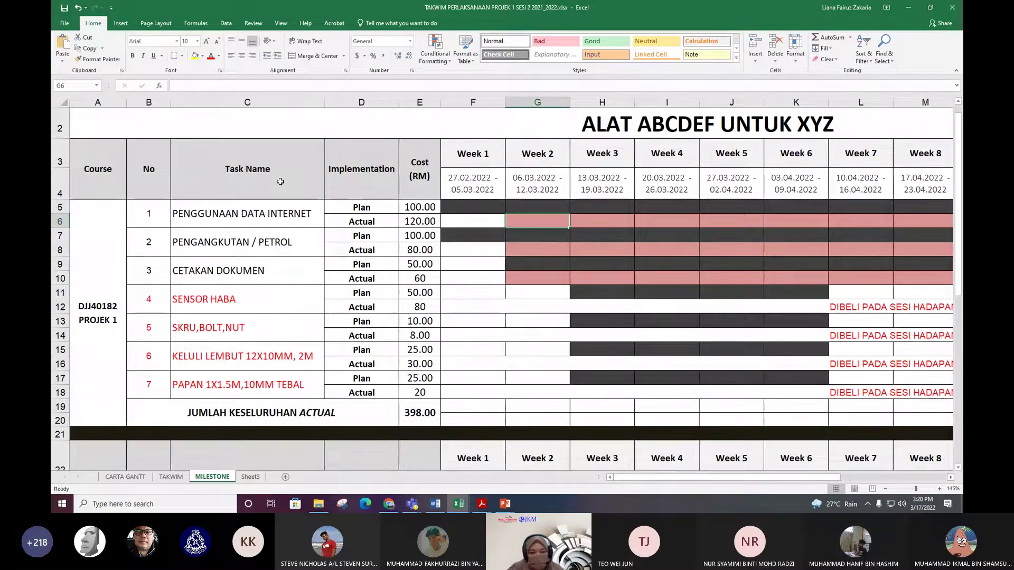
left_click(261, 213)
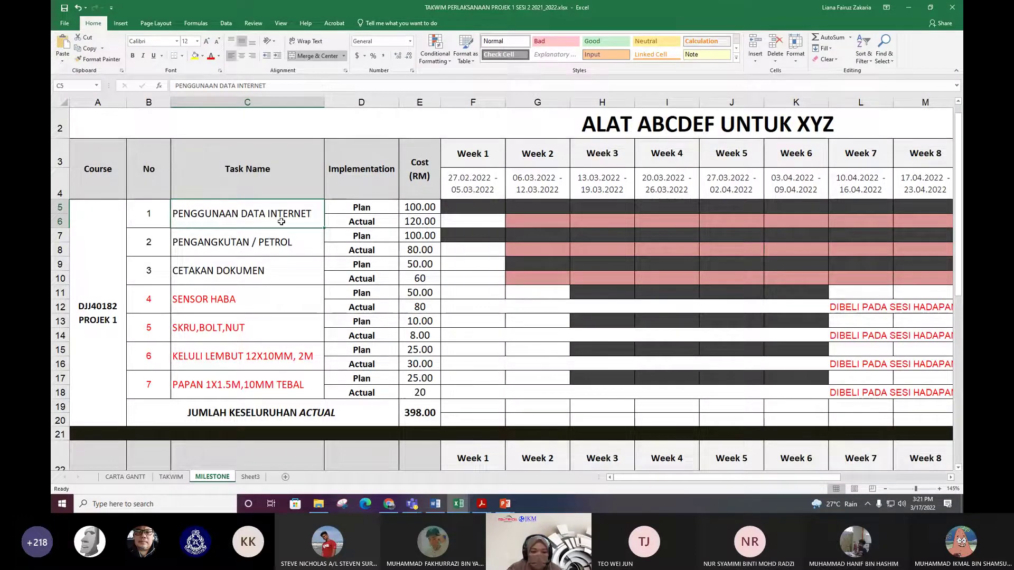
left_click(420, 209)
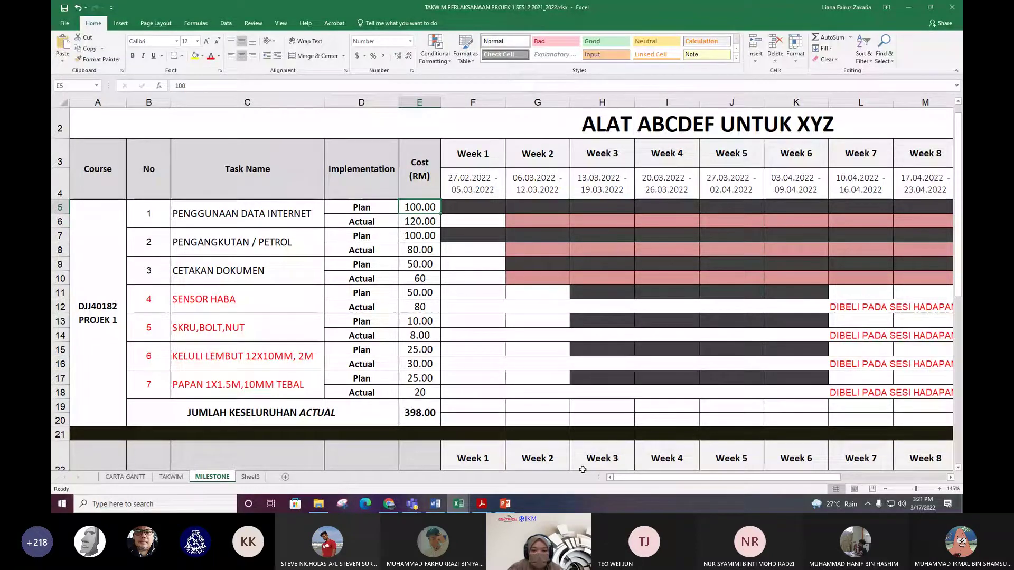
left_click_drag(708, 481, 813, 479)
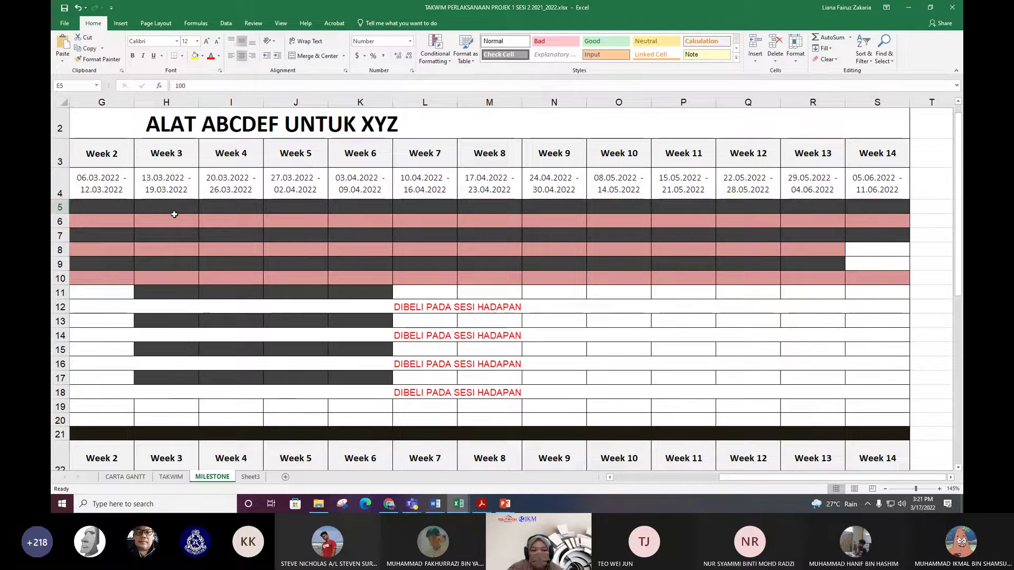
Examine the Actual week bar of the PENGGUNAAN DATA INTERNET task from Week 2 across the semester.
left_click_drag(734, 477, 651, 477)
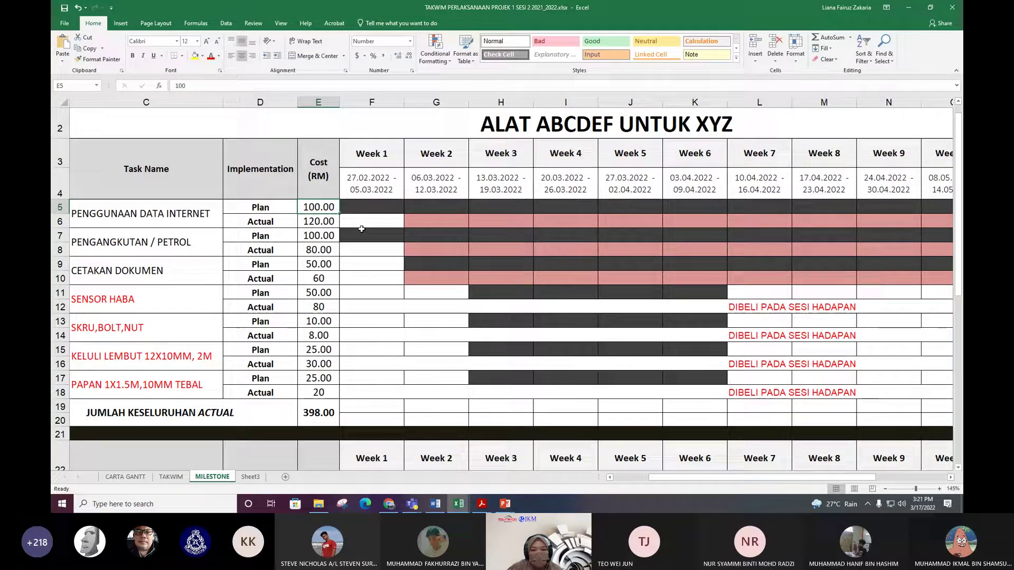
left_click(435, 220)
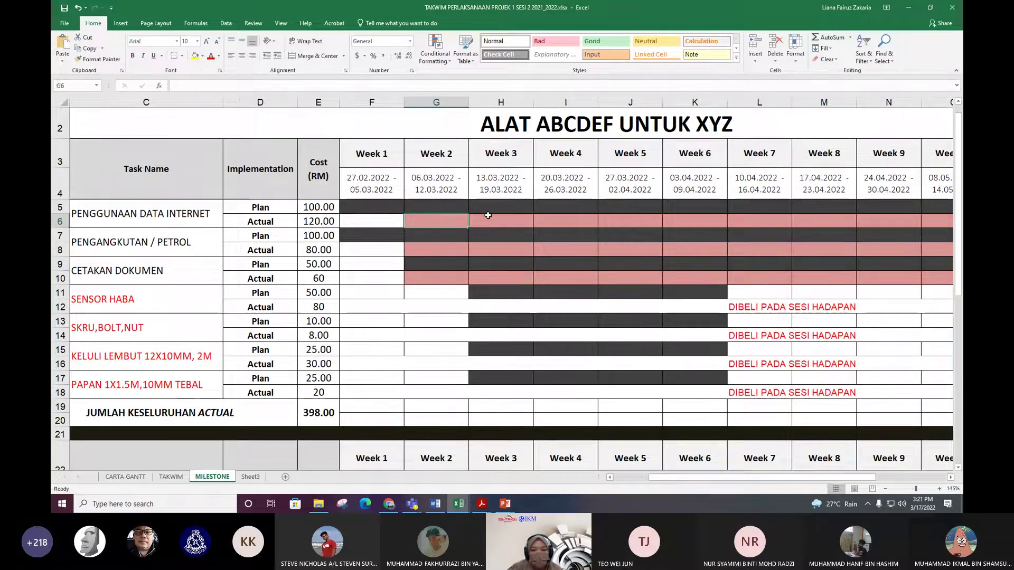
left_click_drag(784, 478, 830, 484)
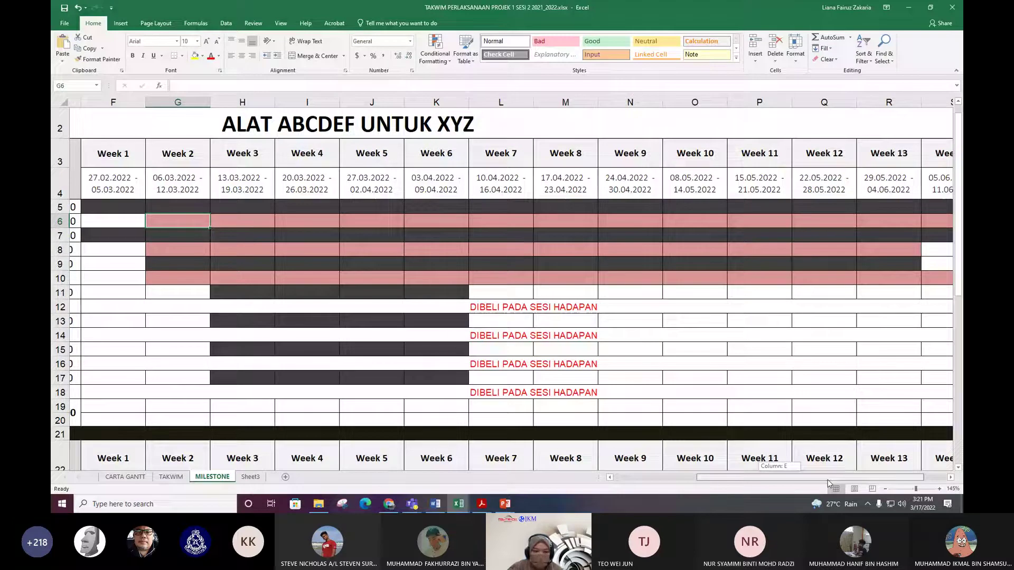
left_click_drag(829, 484, 744, 481)
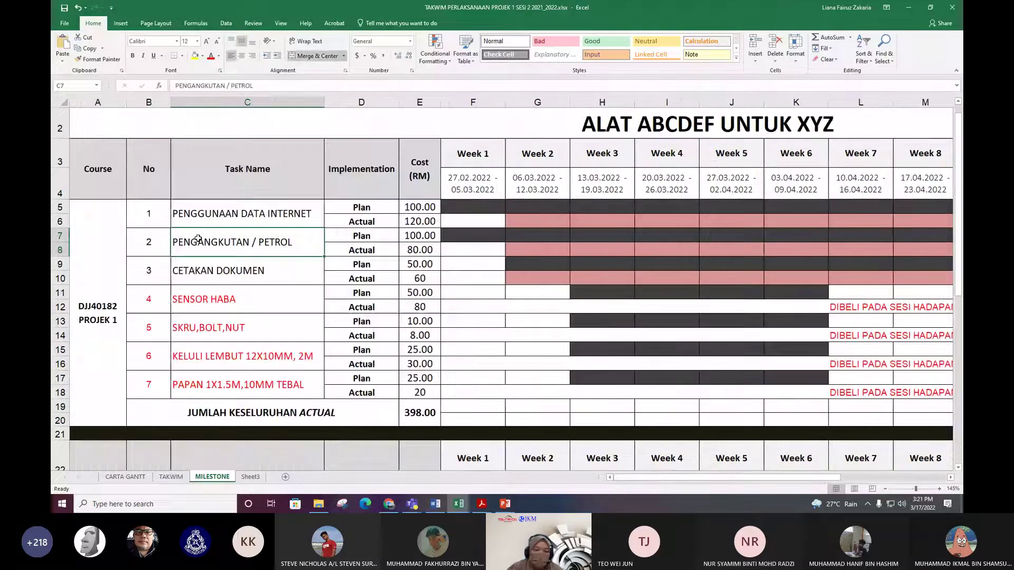
Review the PENGANGKUTAN / PETROL and CETAKAN DOKUMEN tasks with their planned and actual costs.
left_click(321, 232)
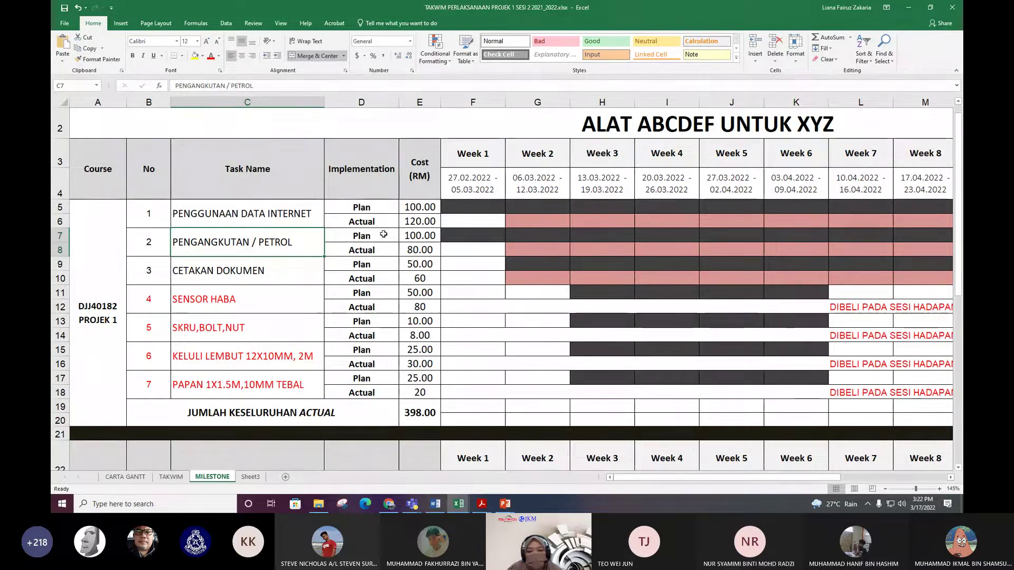
left_click(419, 236)
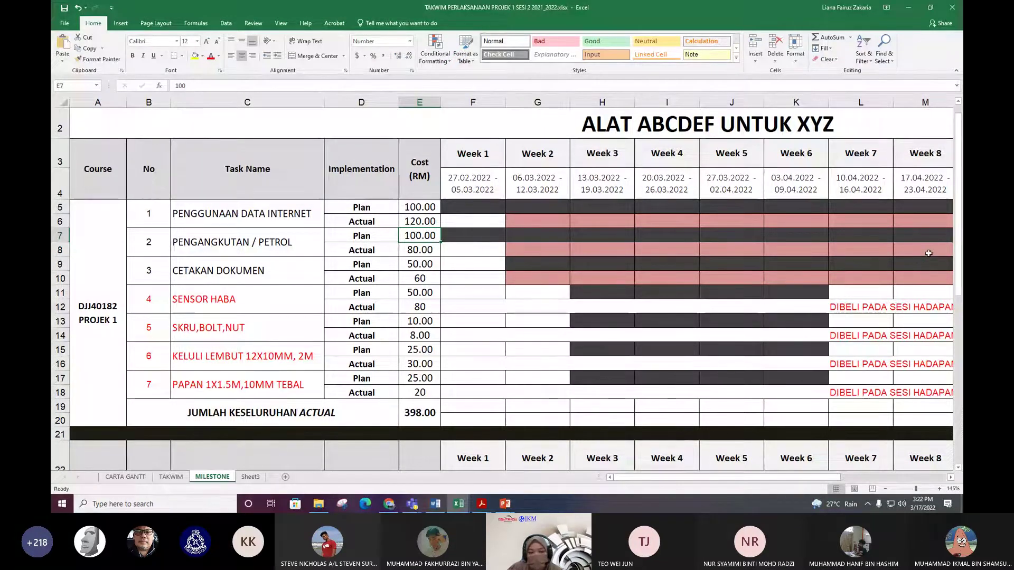
left_click(251, 273)
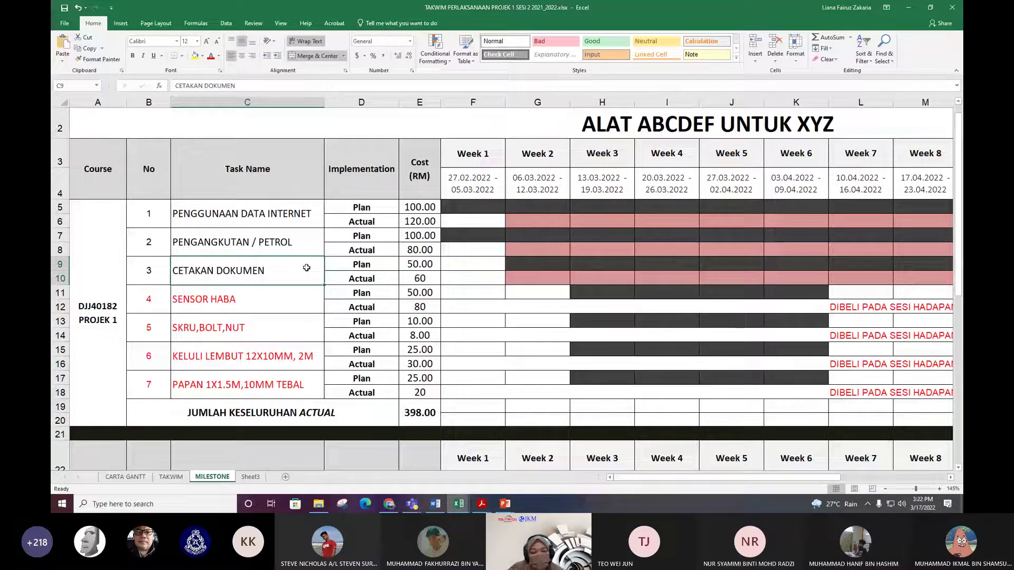
left_click(425, 280)
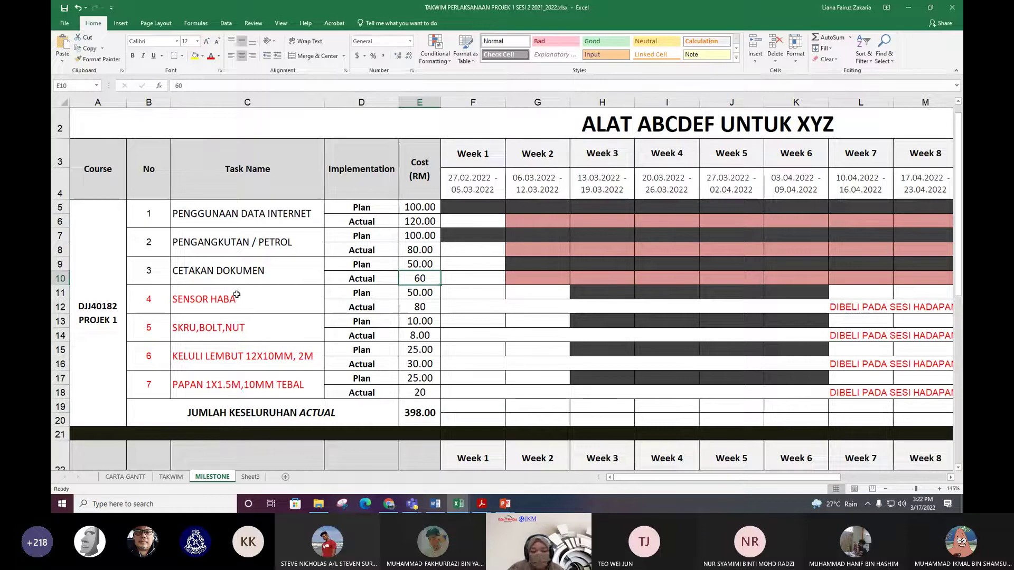
Review the red material purchase tasks, from SENSOR HABA down to PAPAN 1X1.5M,10MM TEBAL.
left_click(220, 310)
left_click(221, 330)
left_click(224, 362)
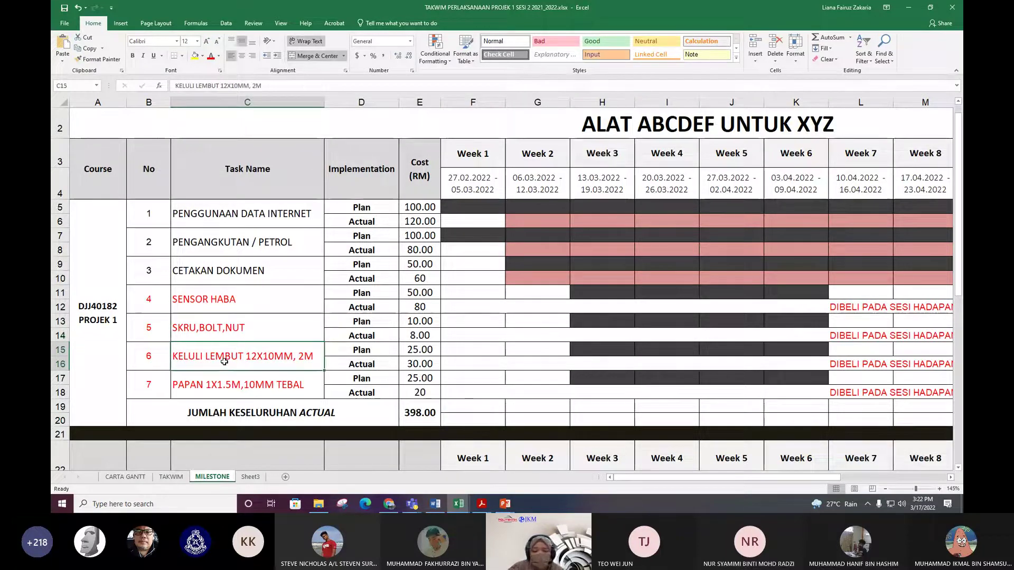
left_click(216, 394)
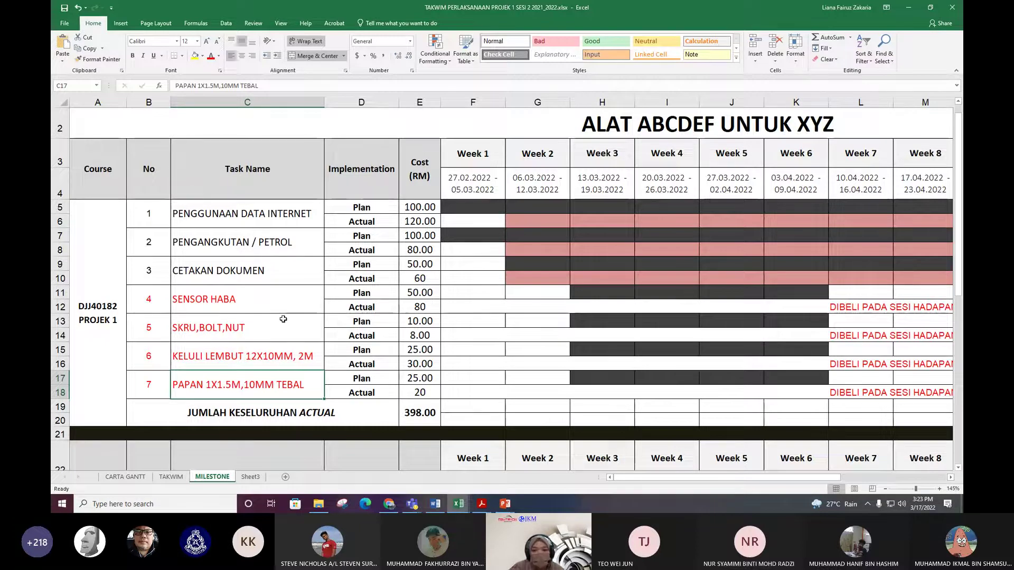
scroll(283, 319, "up", 1)
scroll(283, 319, "down", 1)
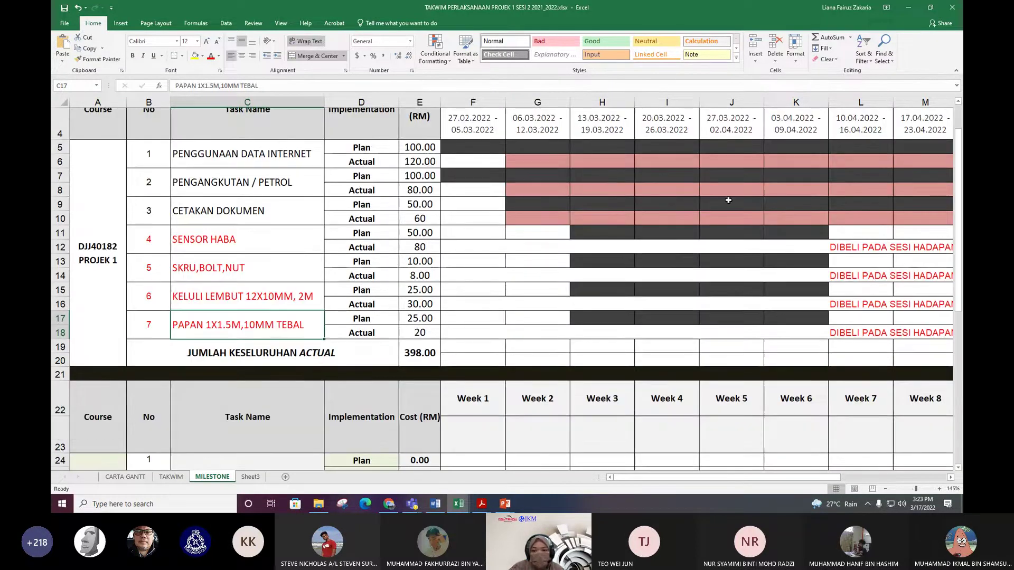
scroll(728, 200, "up", 1)
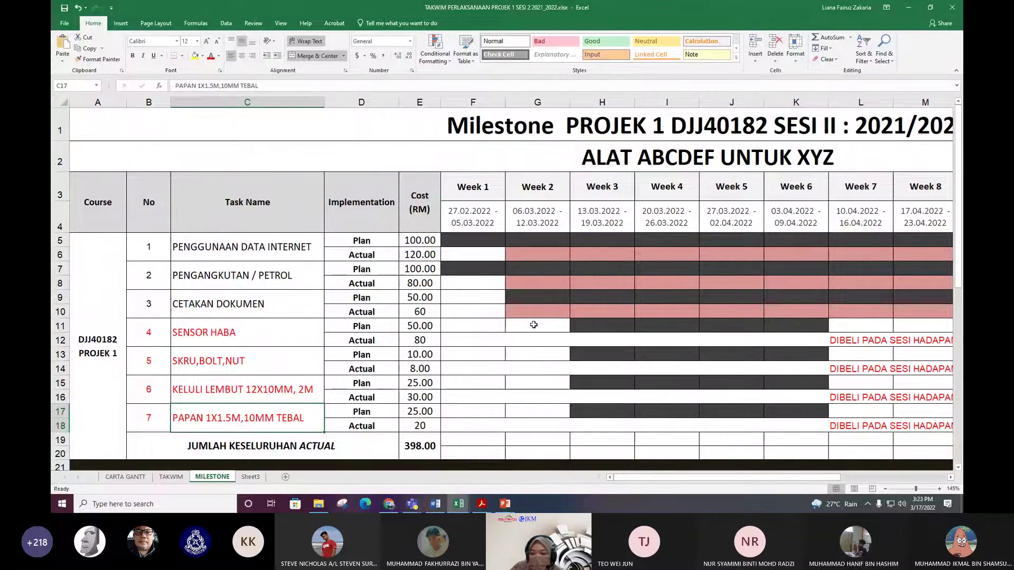
Examine the SENSOR HABA task's planned weeks from Week 3 and the DIBELI PADA SESI HADAPAN notes in the Actual rows.
left_click(579, 326)
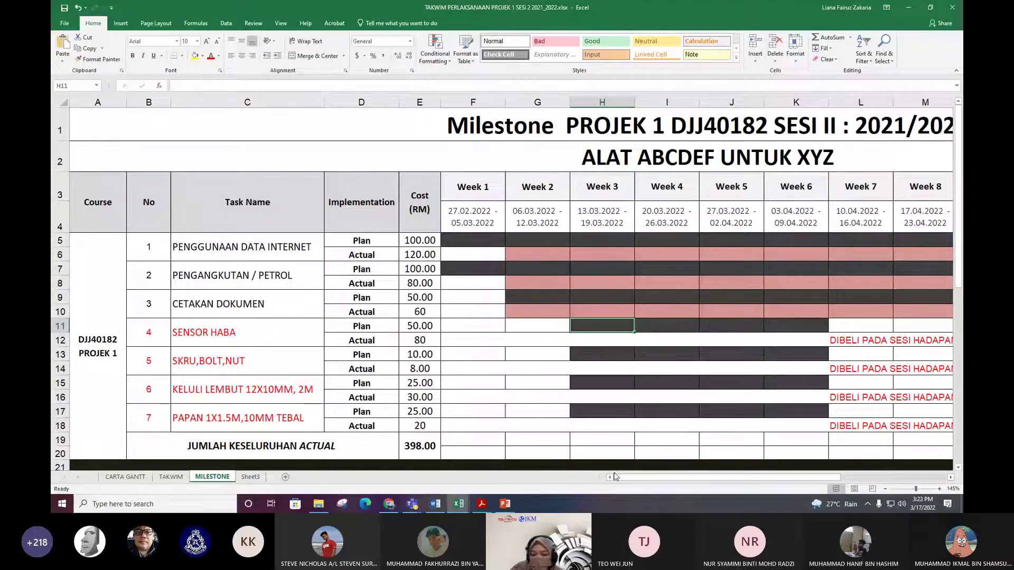
left_click_drag(614, 476, 658, 482)
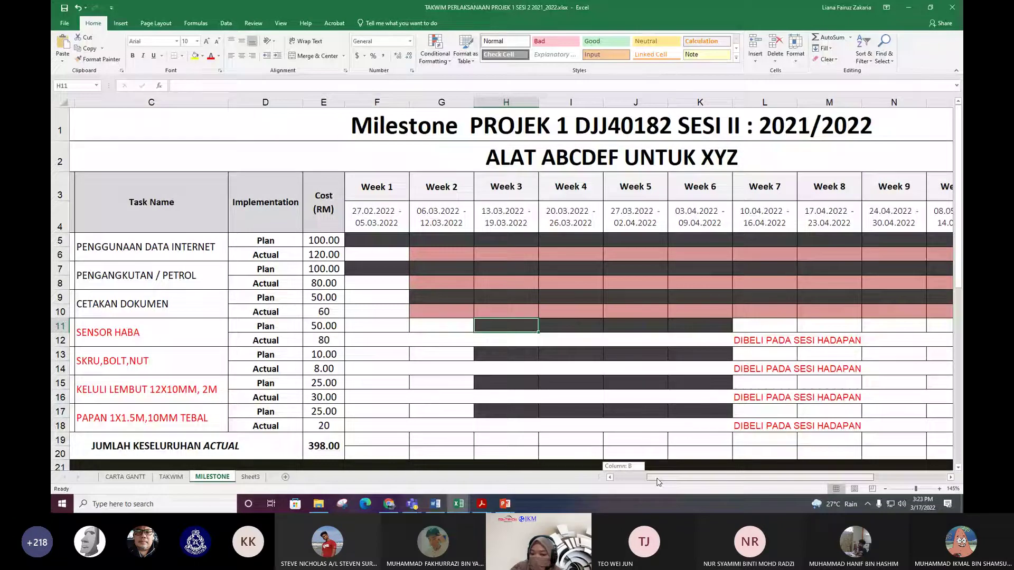
left_click_drag(659, 481, 678, 480)
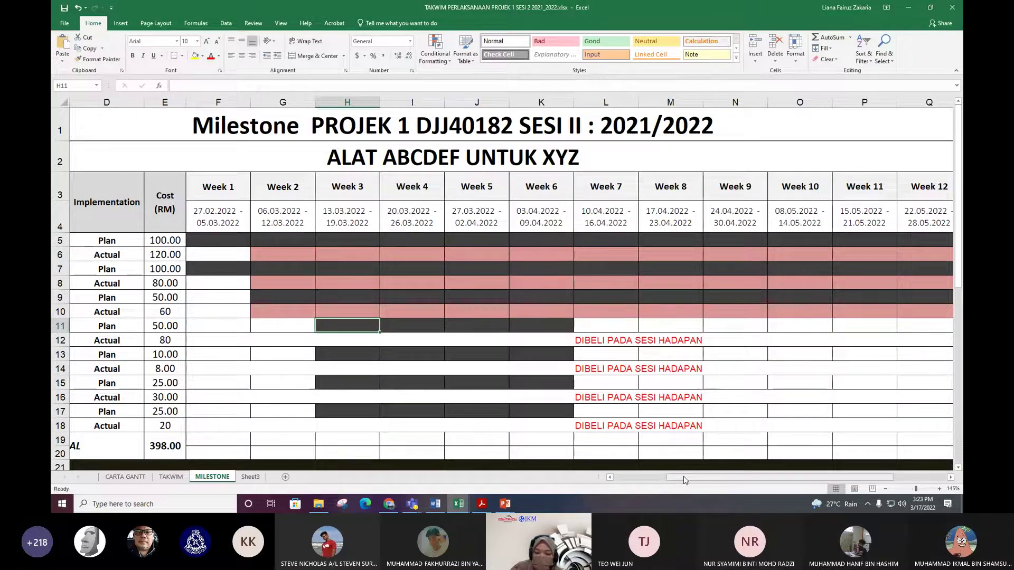
left_click_drag(684, 479, 631, 480)
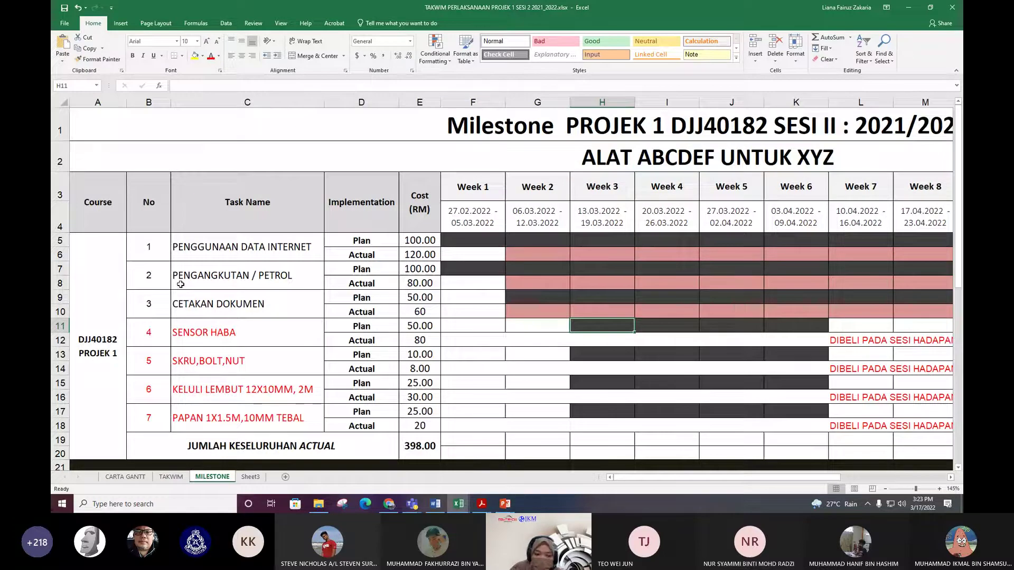
Check the JUMLAH KESELURUHAN ACTUAL cost row and the blank Project 2 milestone table beneath it.
scroll(327, 353, "down", 1)
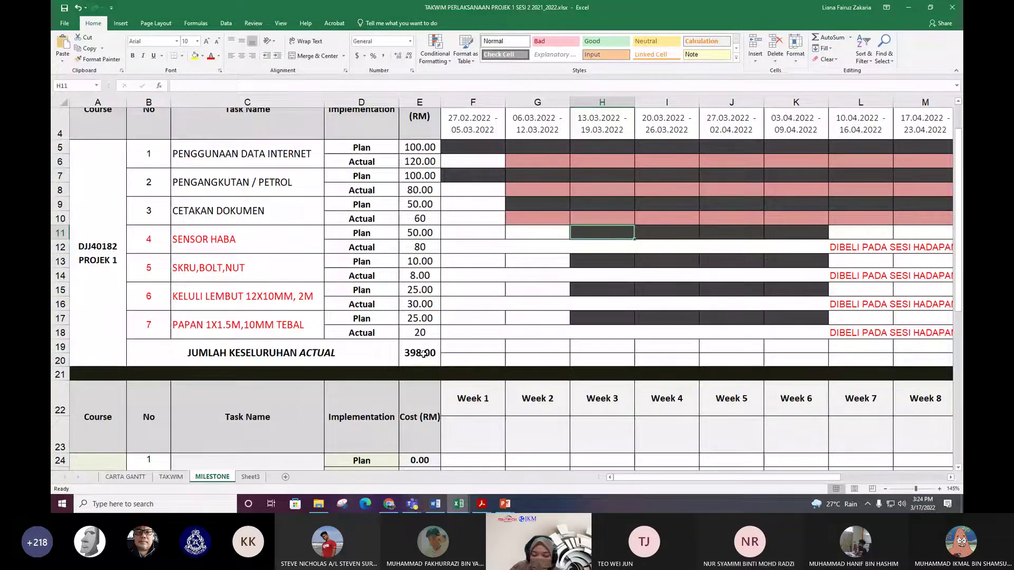
scroll(296, 347, "down", 5)
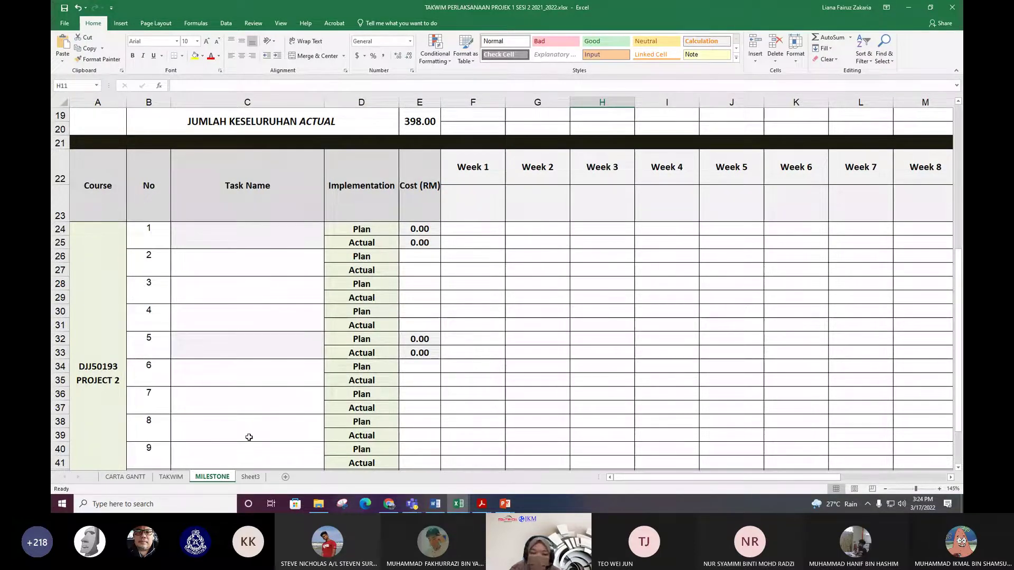
scroll(259, 293, "up", 6)
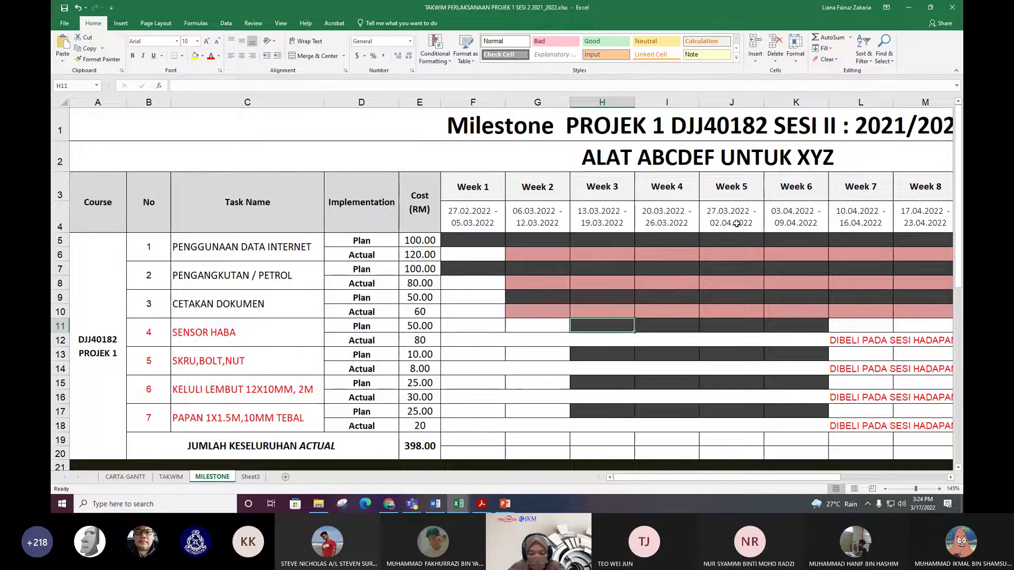
Switch to the PowerPoint slide show and open the linked Carta Gantt template, showing its title and week header rows.
mouse_move(505, 504)
left_click(598, 466)
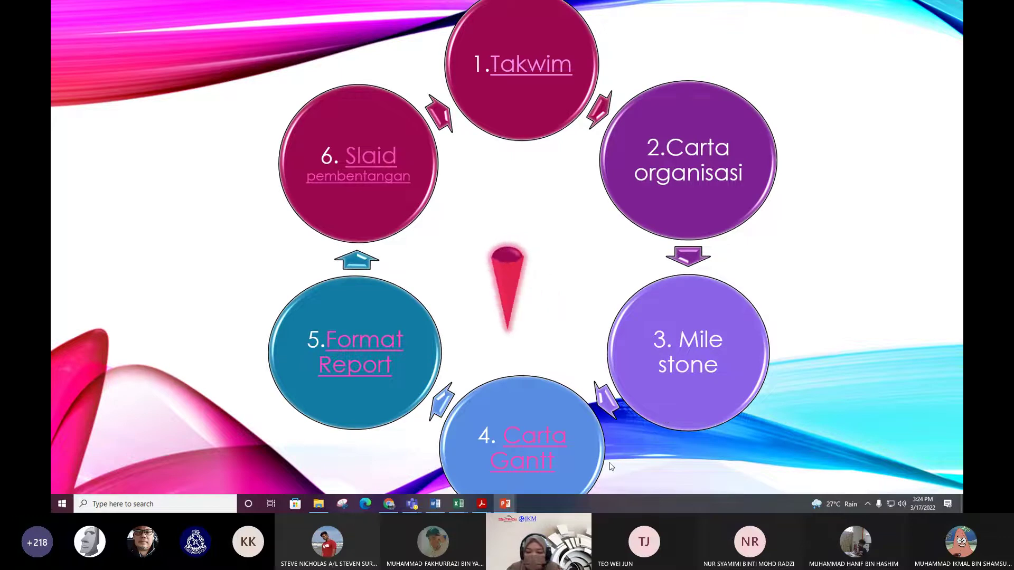
left_click(534, 446)
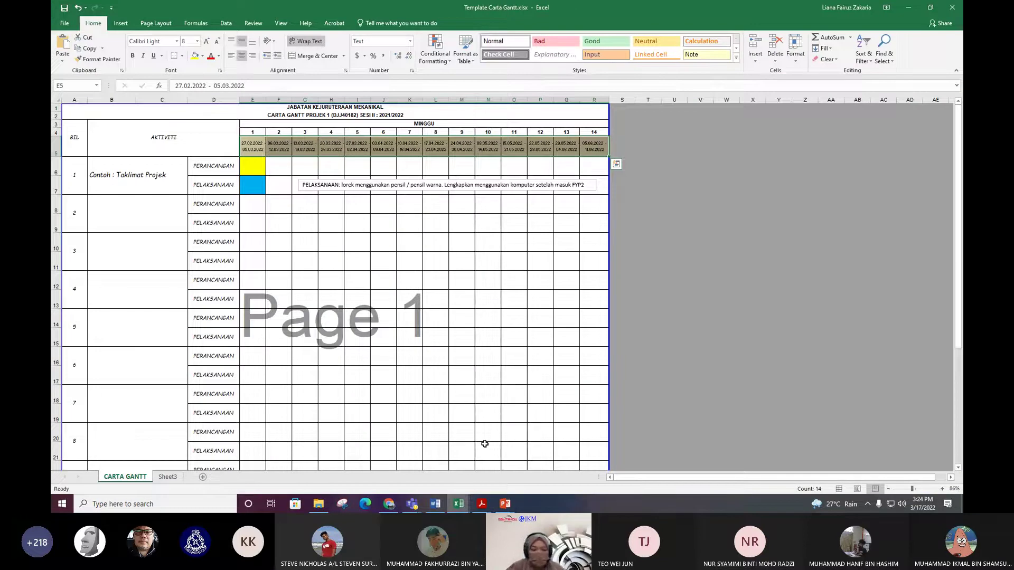
scroll(349, 433, "up", 1)
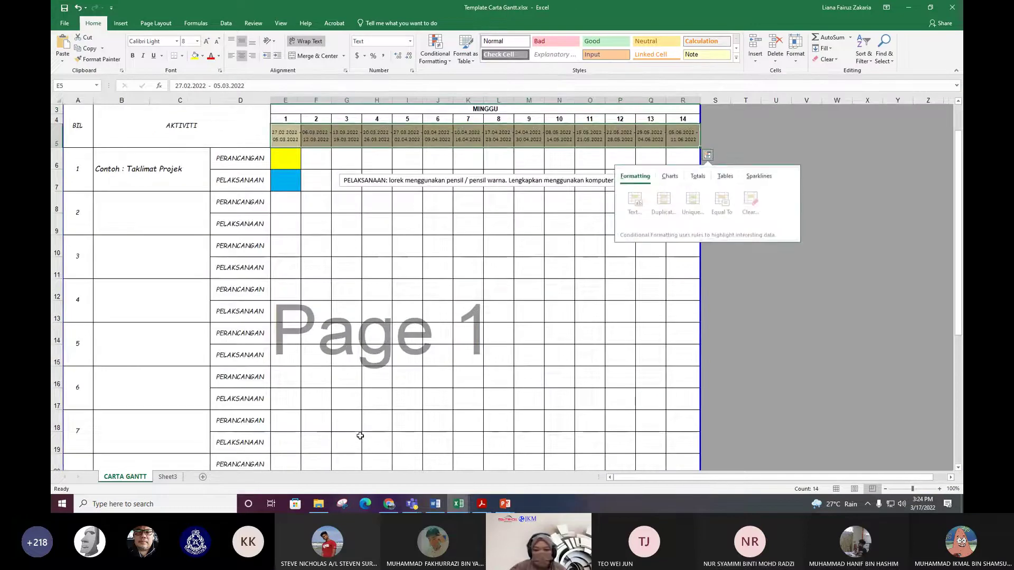
scroll(360, 436, "up", 1)
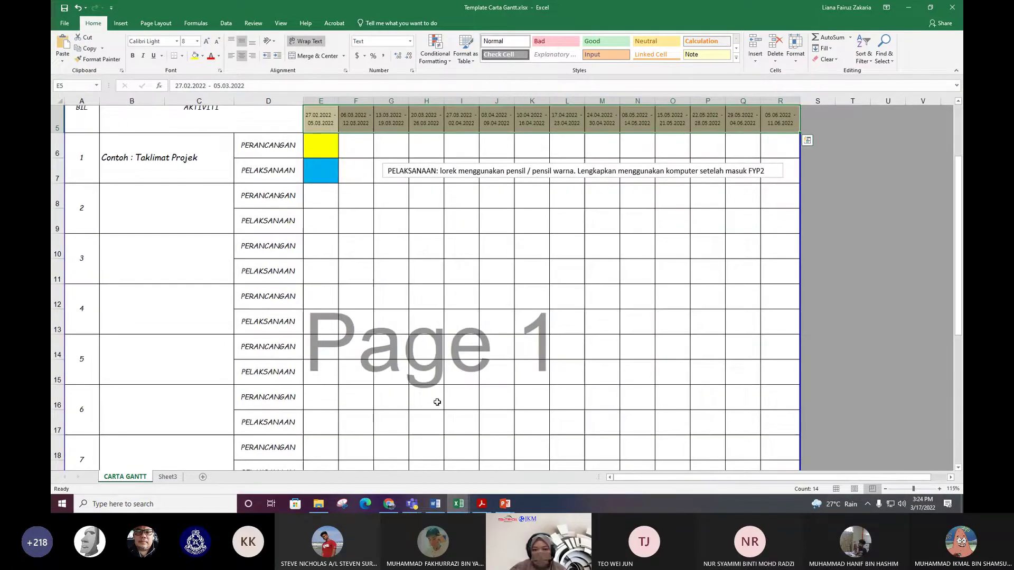
scroll(437, 403, "up", 1)
scroll(444, 402, "up", 1)
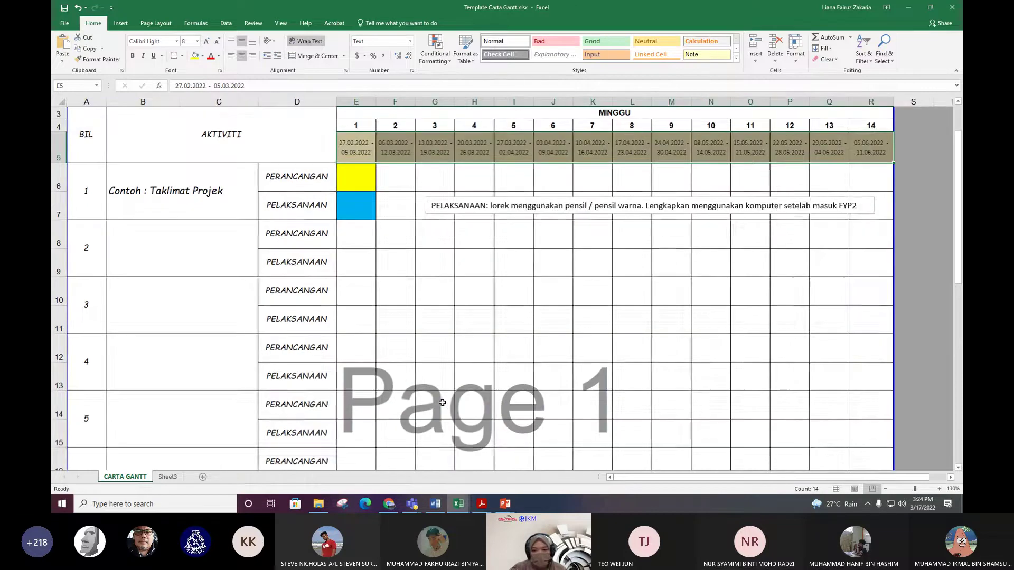
scroll(454, 400, "up", 1)
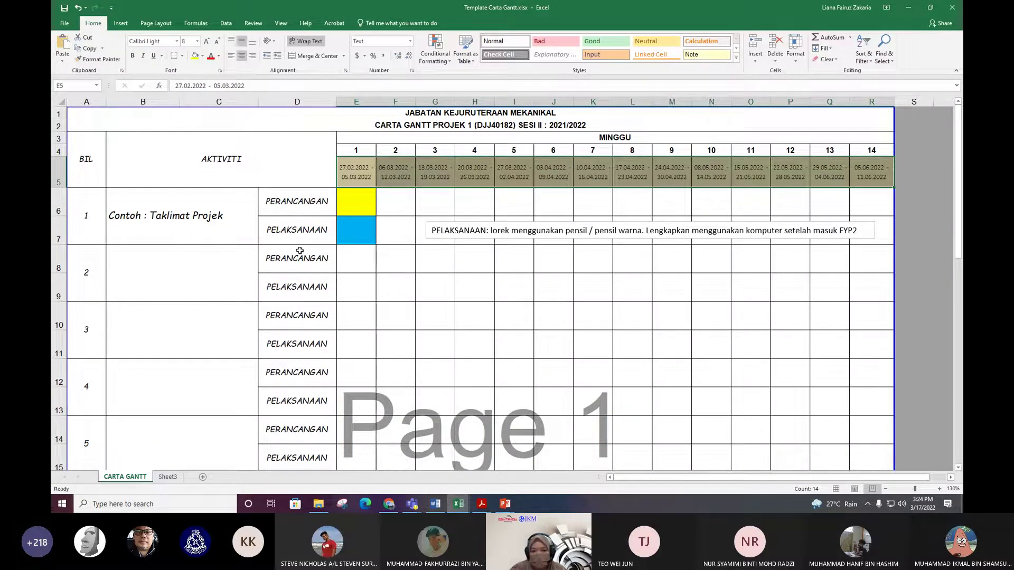
Examine the template's Taklimat Projek example with its PERANCANGAN and PELAKSANAAN cells for week 1, and the blank activity rows below.
left_click(288, 233)
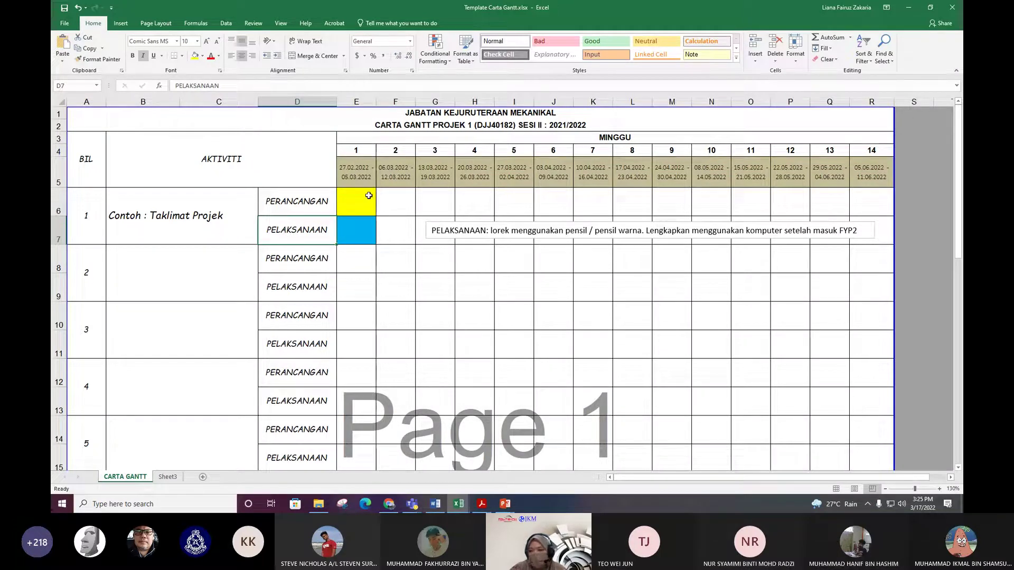
left_click(369, 196)
left_click(369, 235)
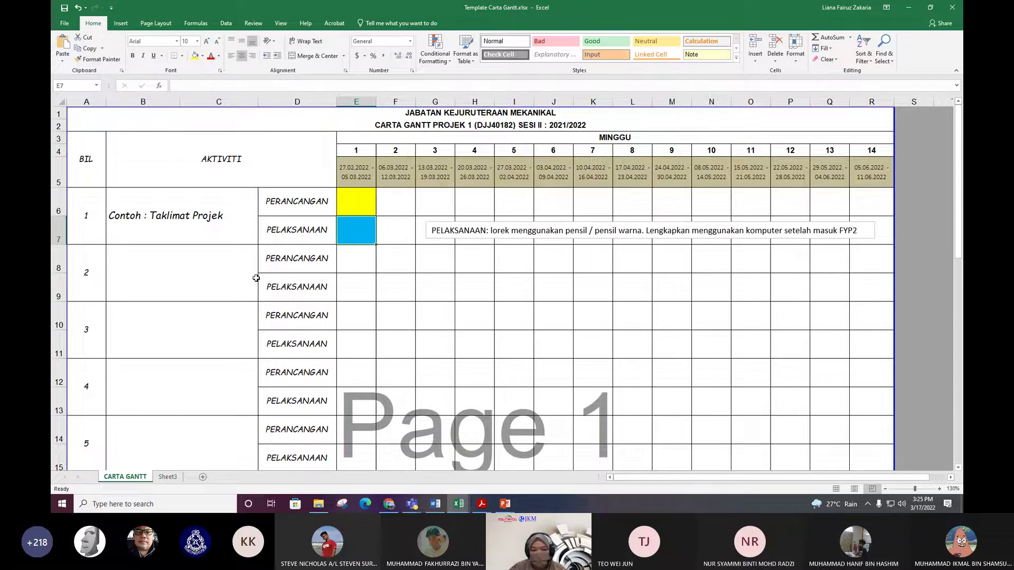
scroll(256, 278, "down", 5)
scroll(180, 272, "up", 2)
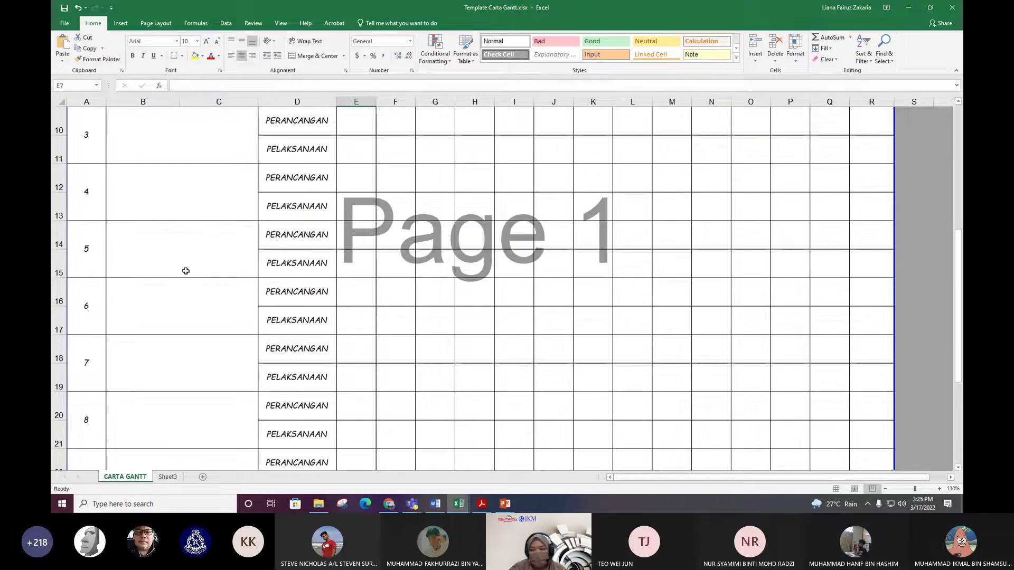
scroll(186, 270, "up", 2)
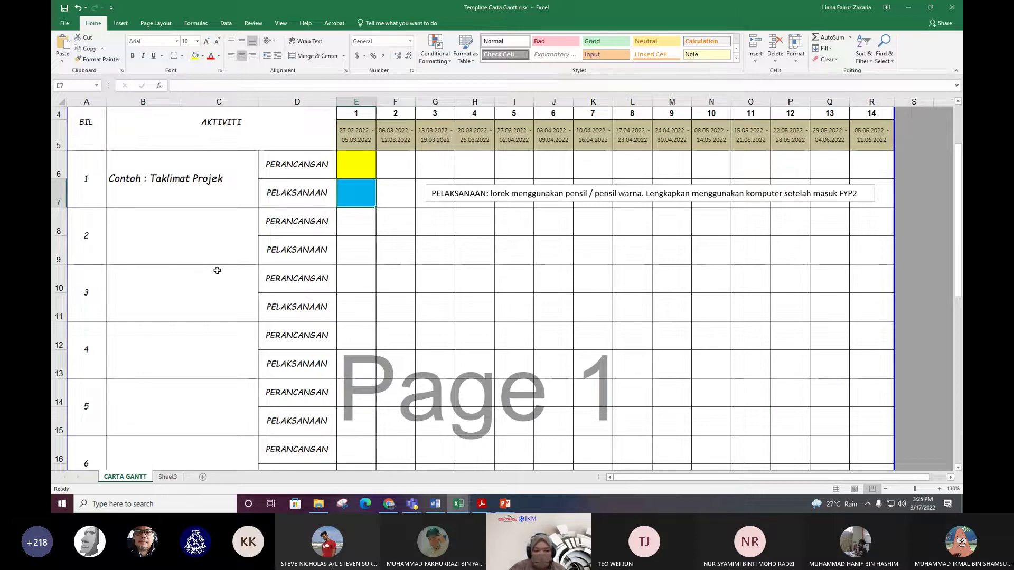
Return to the TAKWIM PERLAKSANAAN workbook and examine the title and first activities of its filled-in CARTA GANTT sheet.
mouse_move(456, 509)
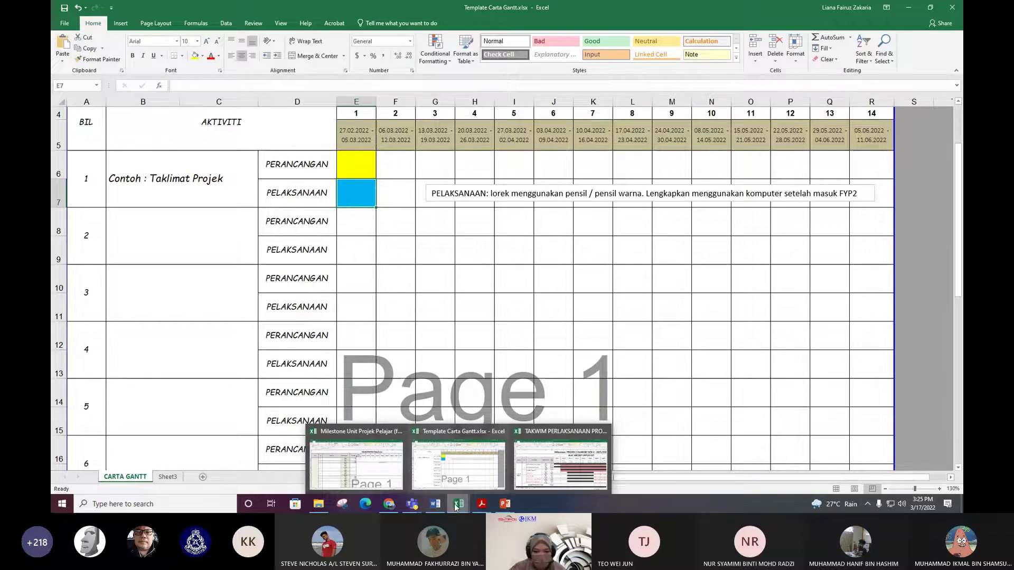
left_click(561, 465)
scroll(254, 349, "up", 3)
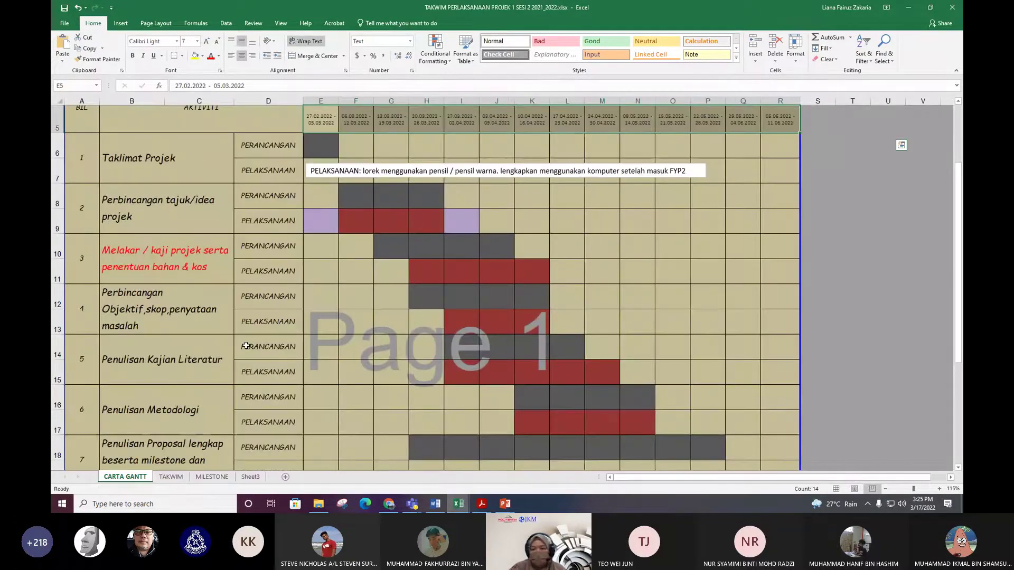
scroll(254, 349, "up", 1)
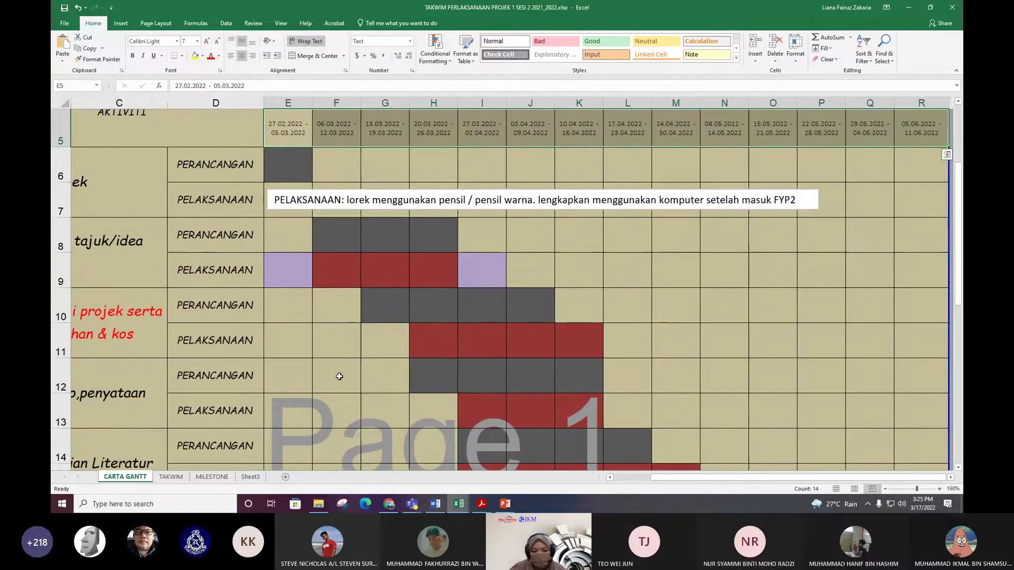
scroll(339, 377, "left", 2)
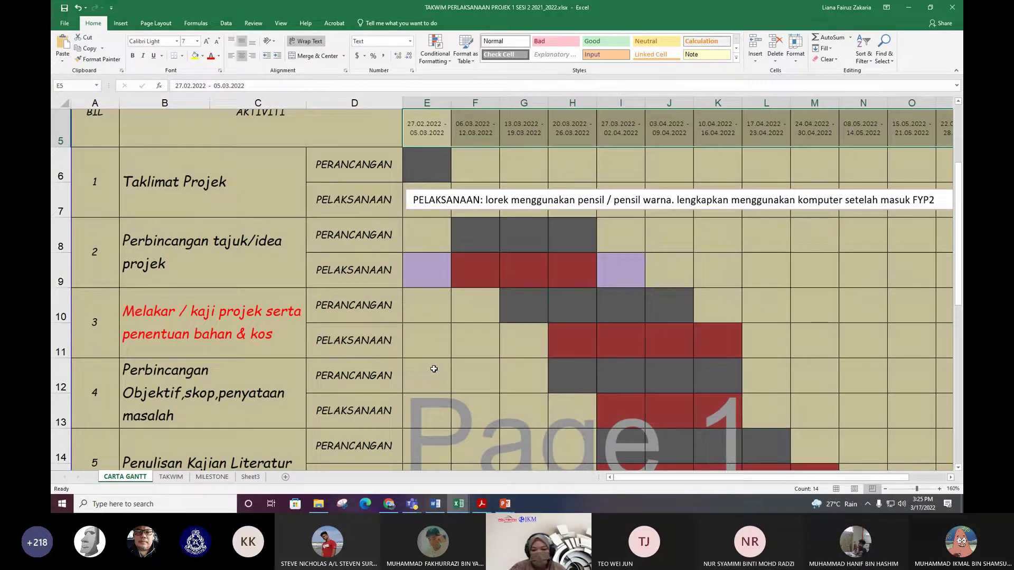
scroll(415, 296, "up", 2)
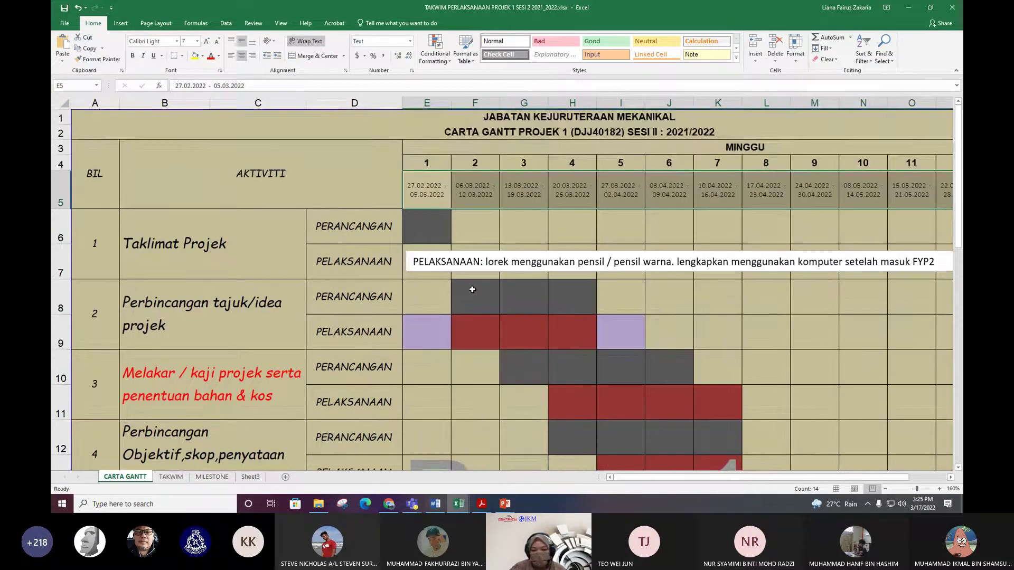